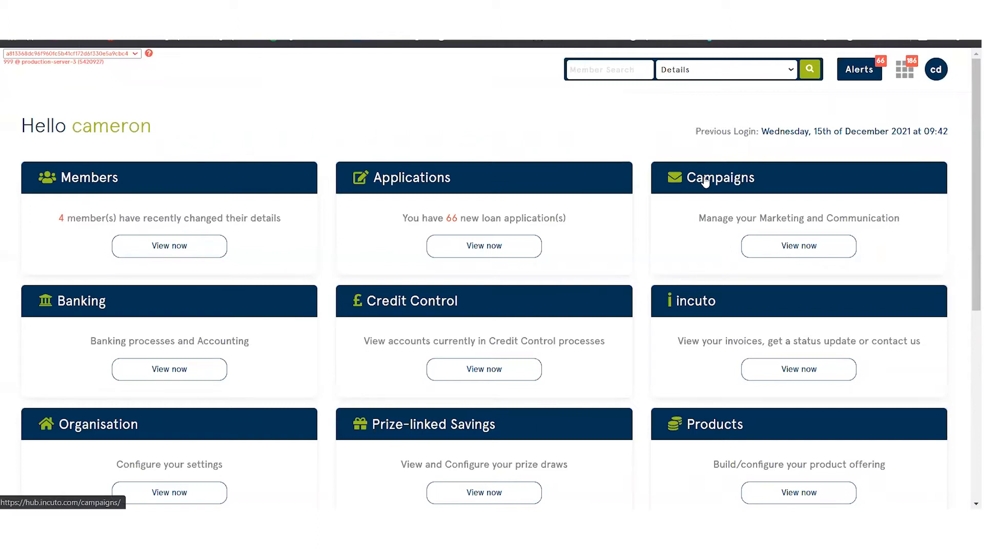
# Open the campaign groups list and start a new group.
pyautogui.click(705, 181)
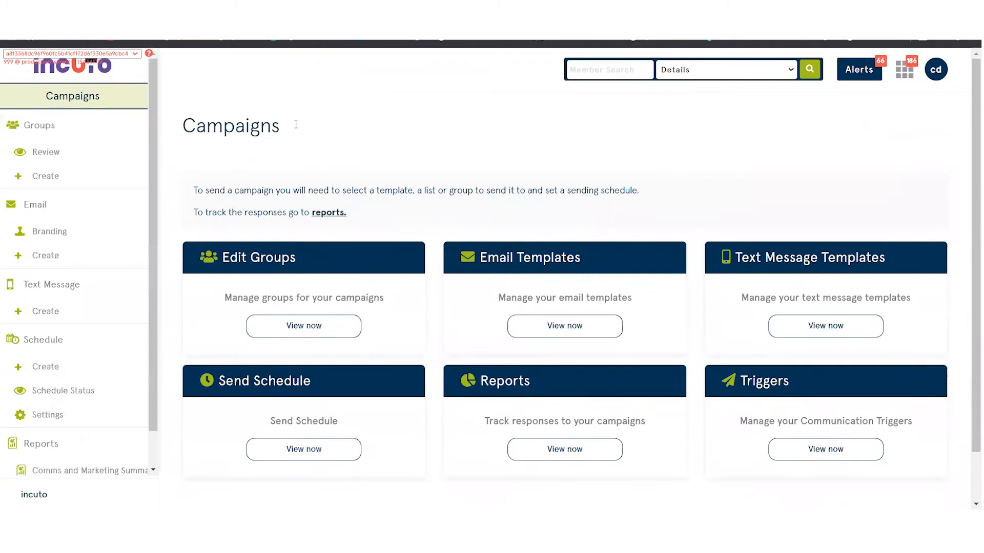
pyautogui.click(266, 259)
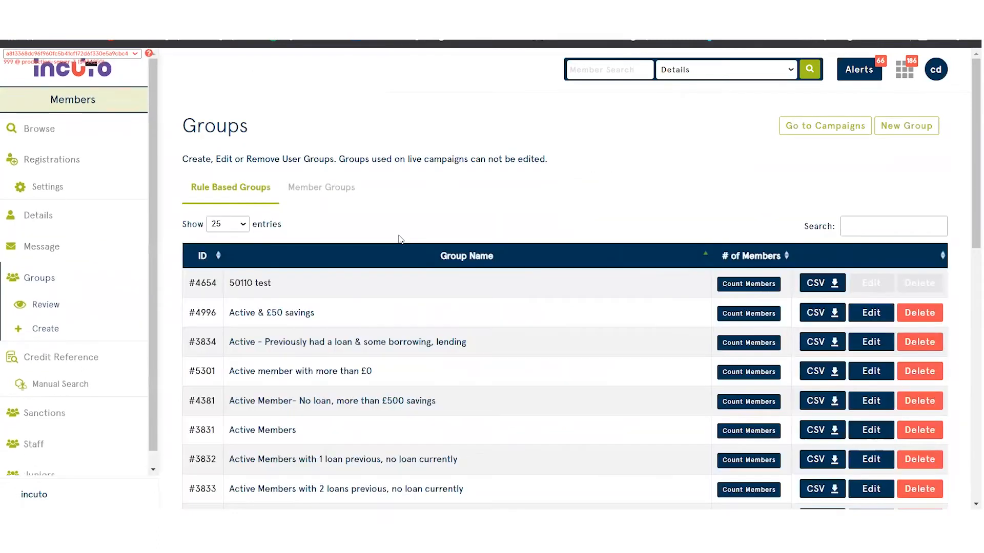
pyautogui.click(910, 131)
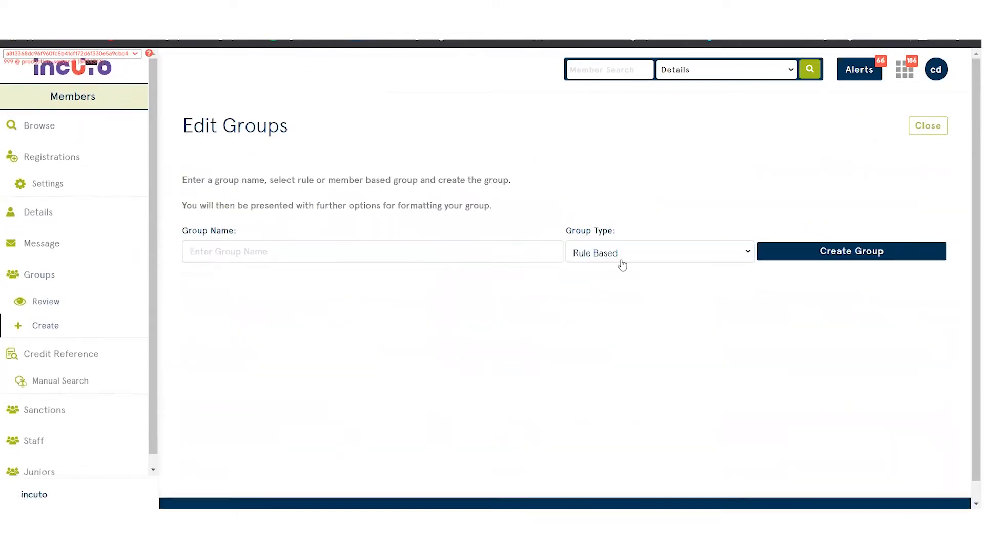
# Create a rule-based group named "Active members 123".
pyautogui.click(304, 247)
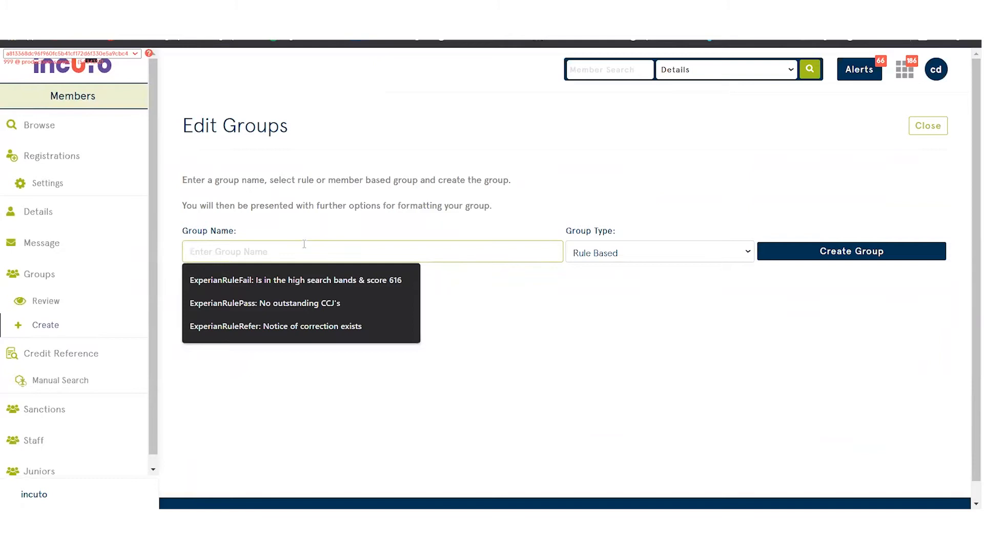
pyautogui.write('A')
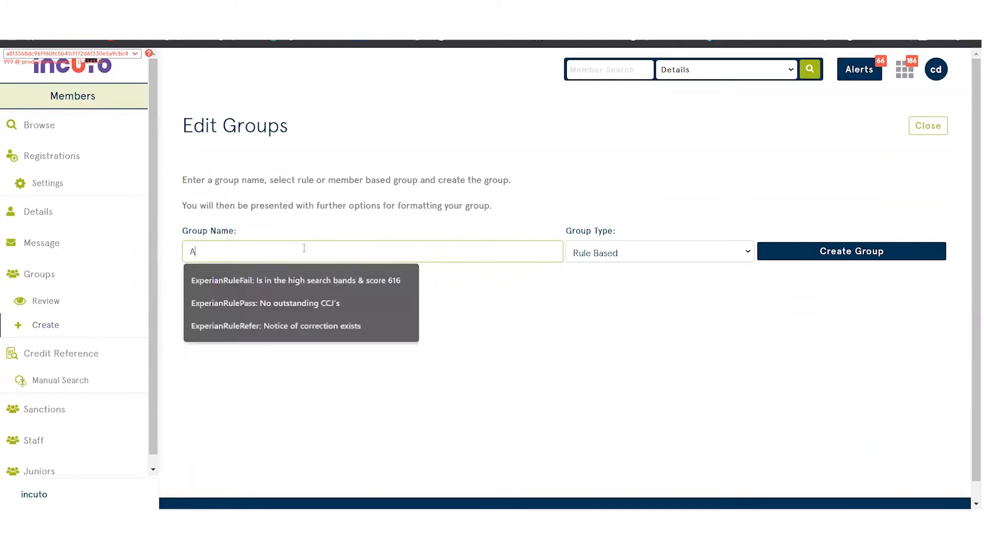
pyautogui.write('ctive mem')
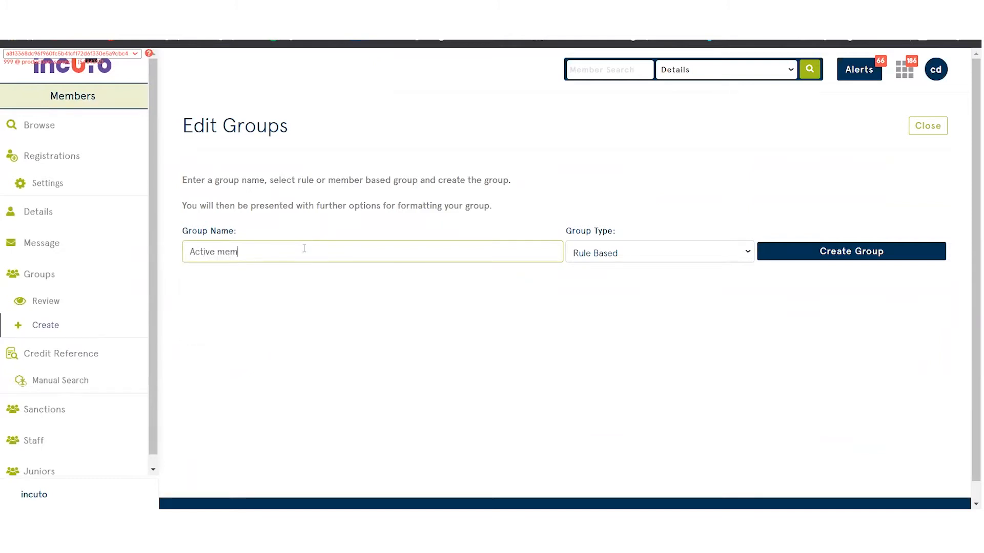
pyautogui.write('ber')
pyautogui.click(610, 252)
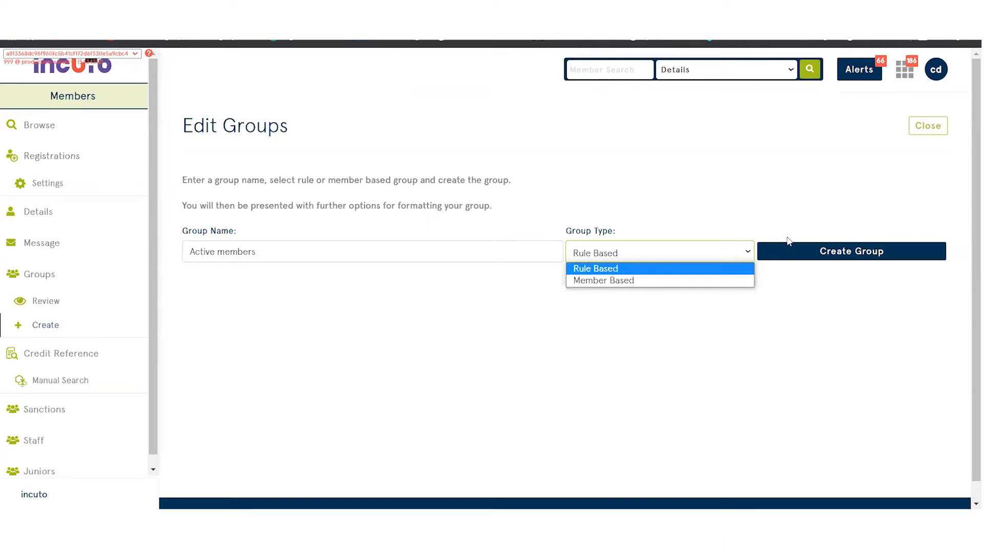
pyautogui.click(625, 270)
pyautogui.click(826, 254)
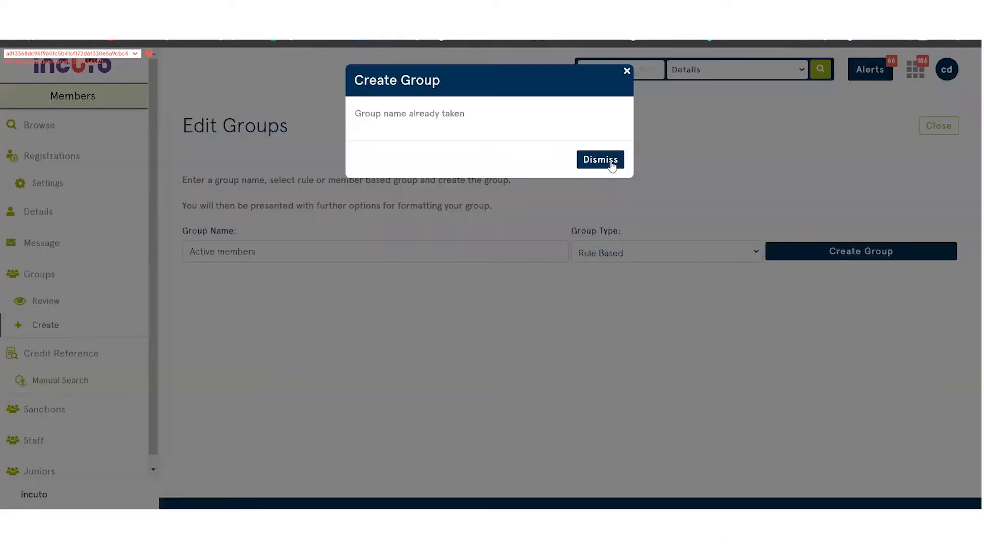
pyautogui.click(613, 162)
pyautogui.click(330, 246)
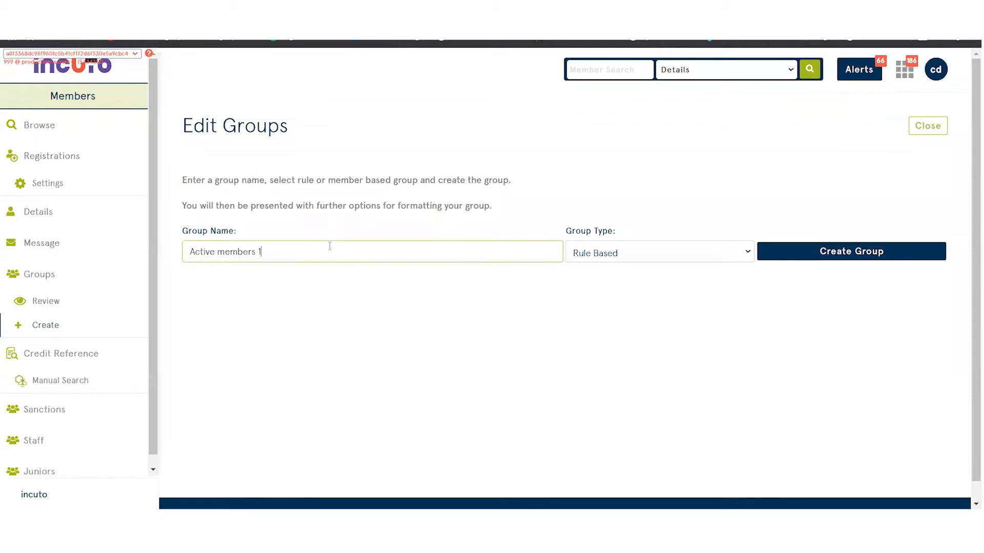
pyautogui.click(871, 253)
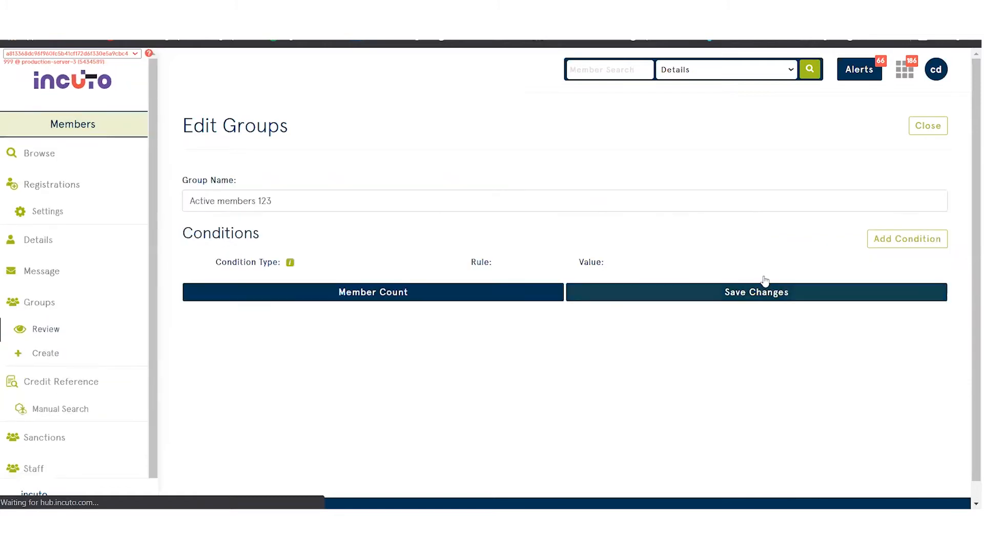
# Add a condition to the group requiring Member Status 1 to be Active.
pyautogui.click(899, 236)
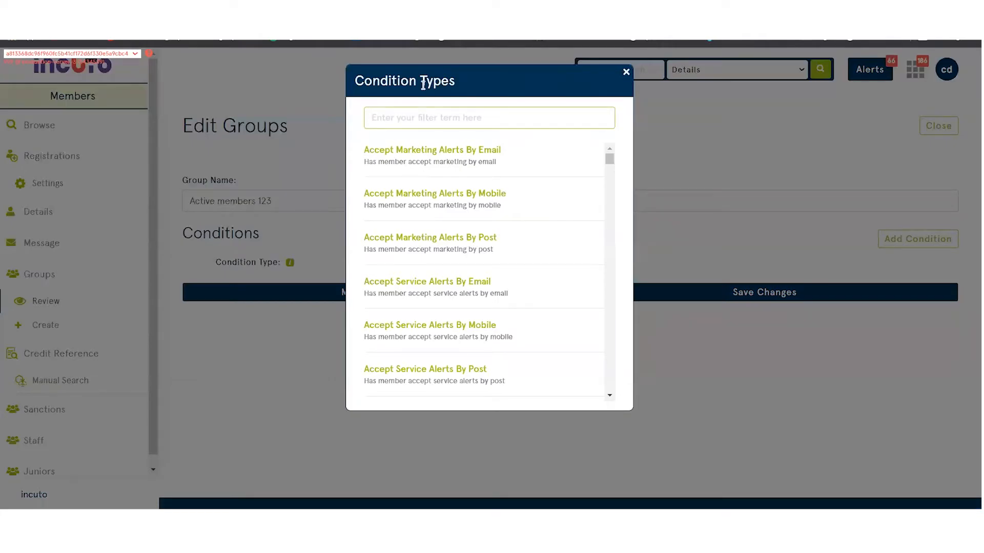
pyautogui.write('sta')
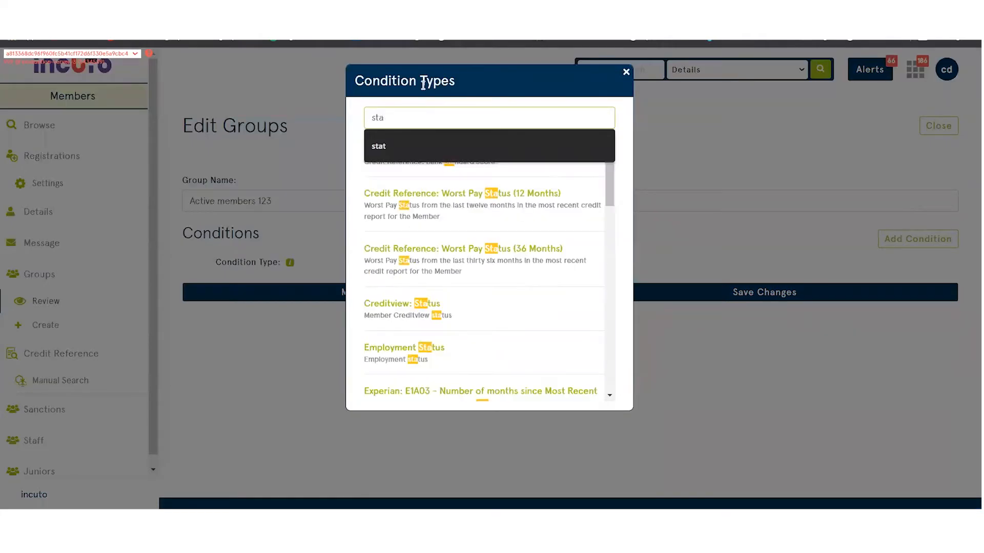
pyautogui.write('tus')
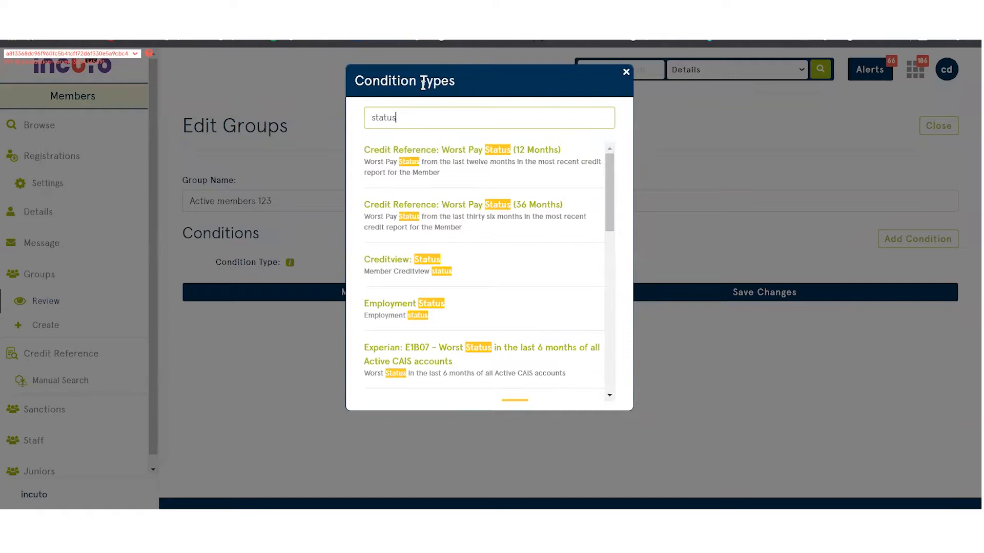
pyautogui.scroll(-1, 486, 229)
pyautogui.scroll(-6, 486, 229)
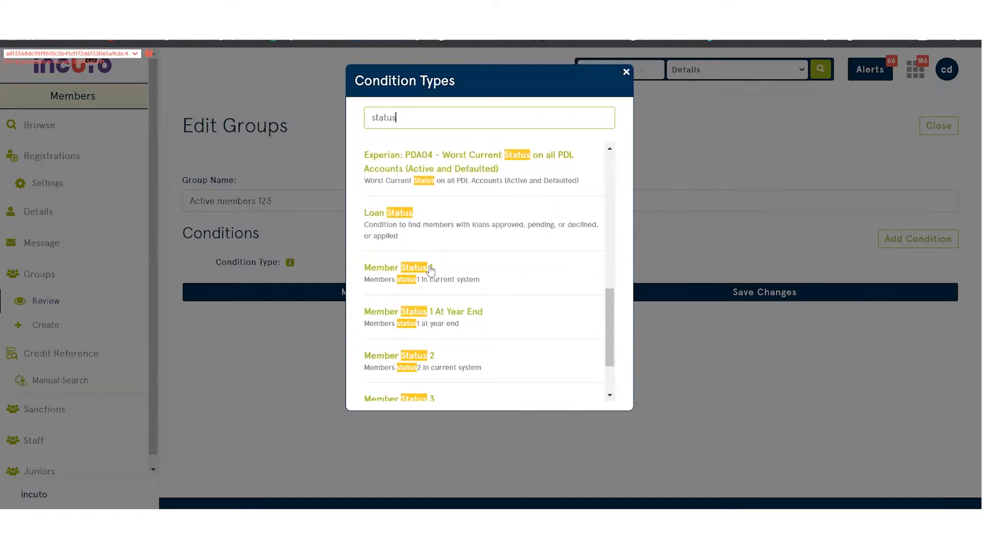
pyautogui.click(412, 268)
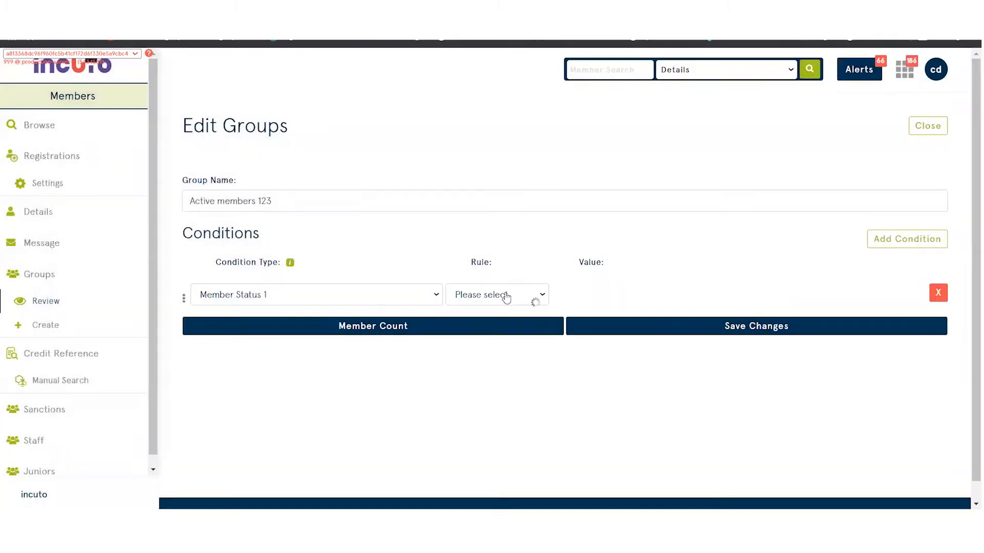
pyautogui.click(505, 297)
pyautogui.click(497, 317)
pyautogui.click(605, 311)
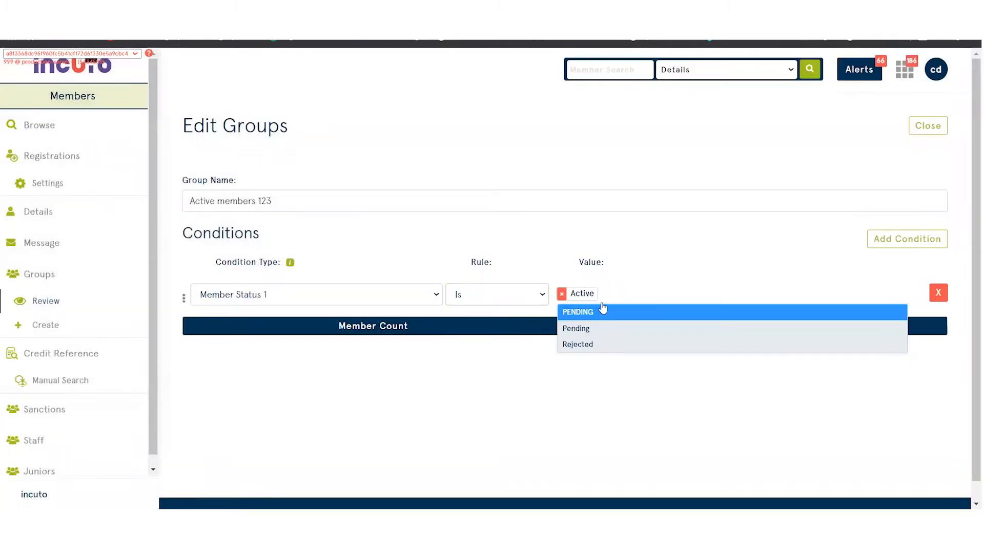
pyautogui.click(741, 143)
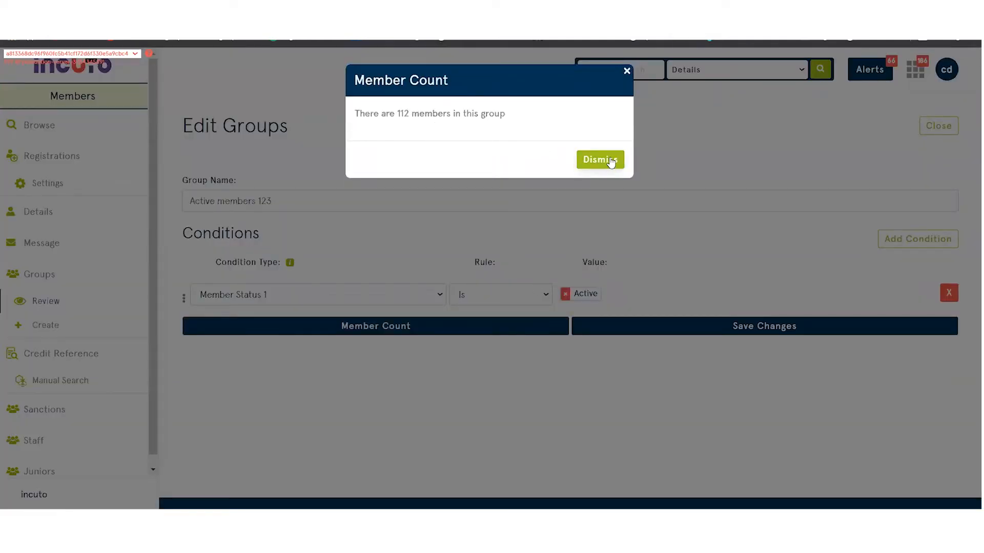
# Check the group's member count, and save and close the group.
pyautogui.click(600, 160)
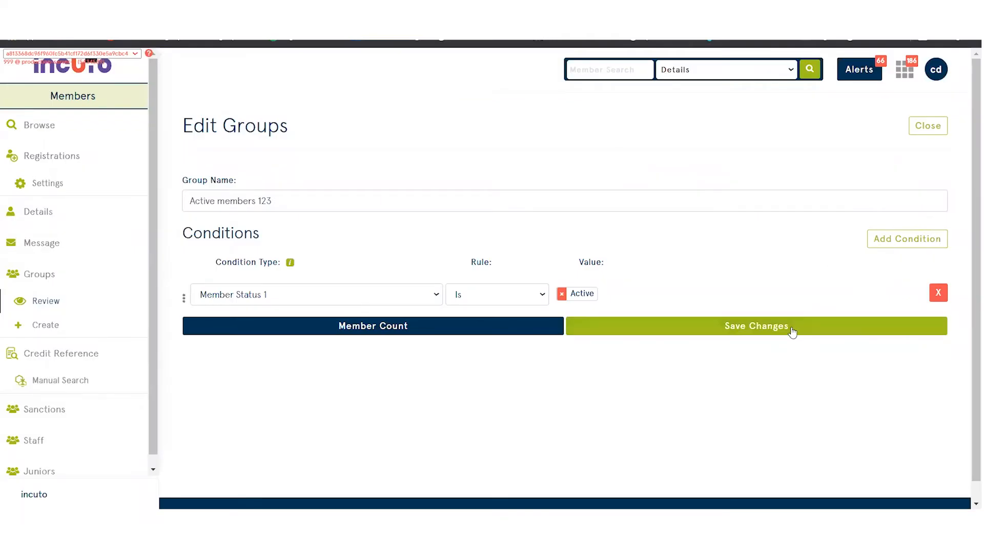
pyautogui.click(796, 329)
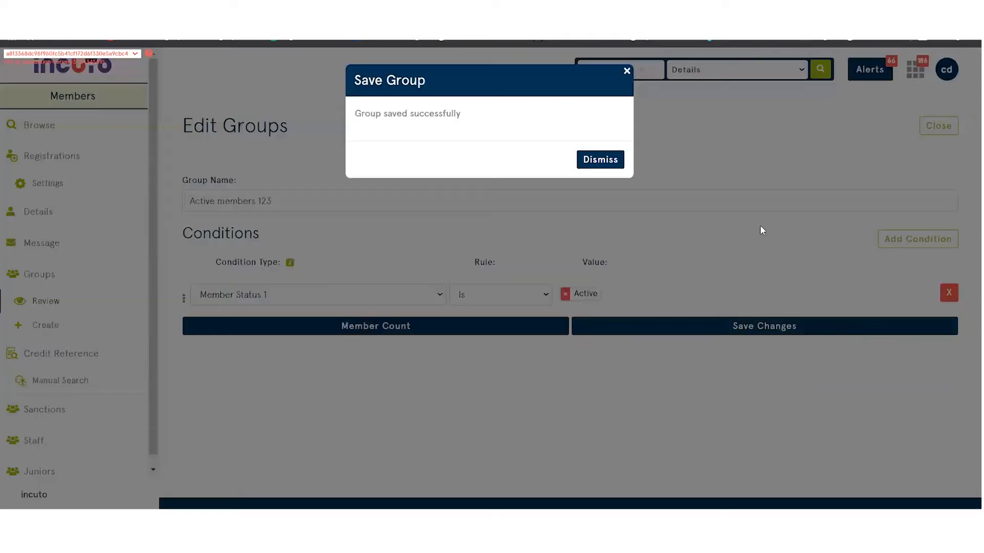
pyautogui.click(621, 160)
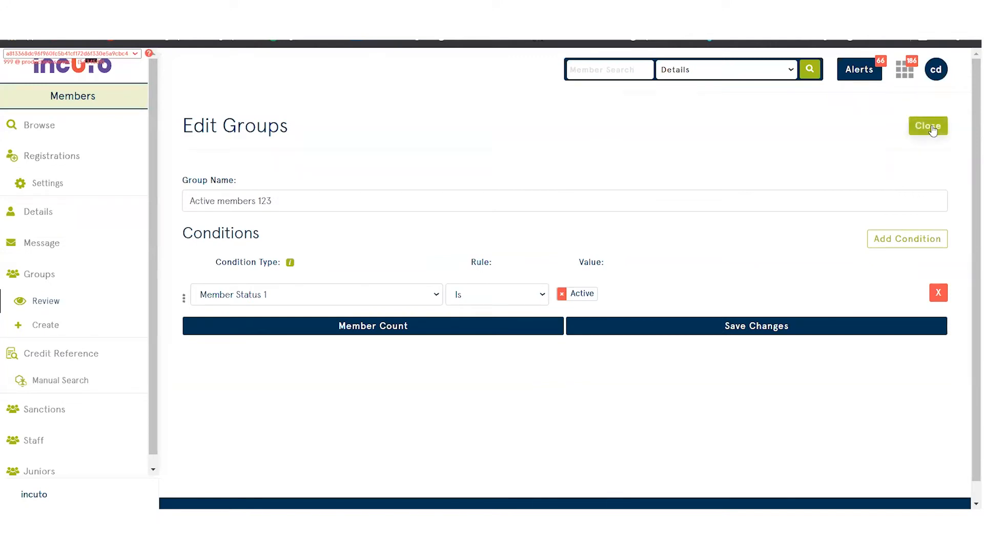
pyautogui.click(932, 130)
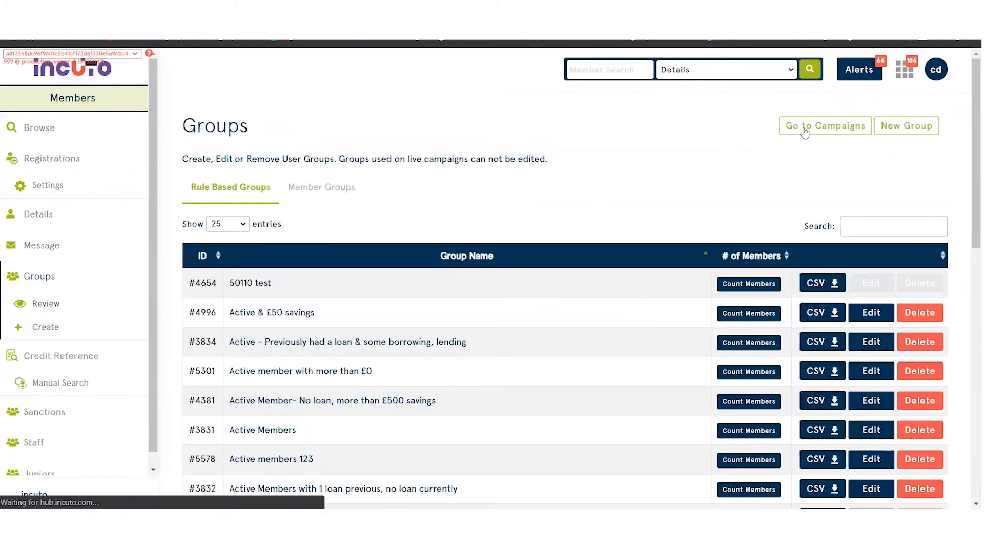
# Start a new campaign email template and name it "New Year 2022".
pyautogui.click(822, 133)
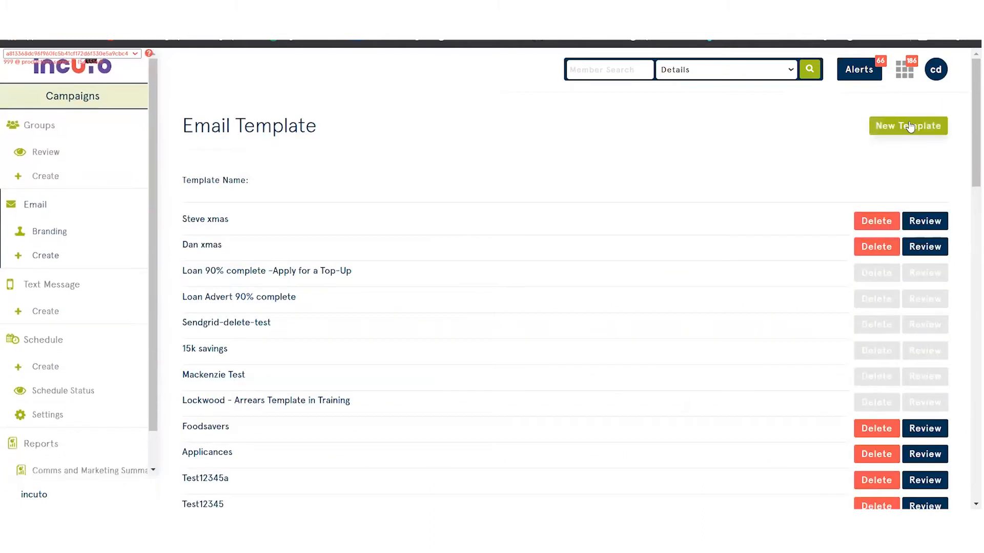
pyautogui.click(904, 127)
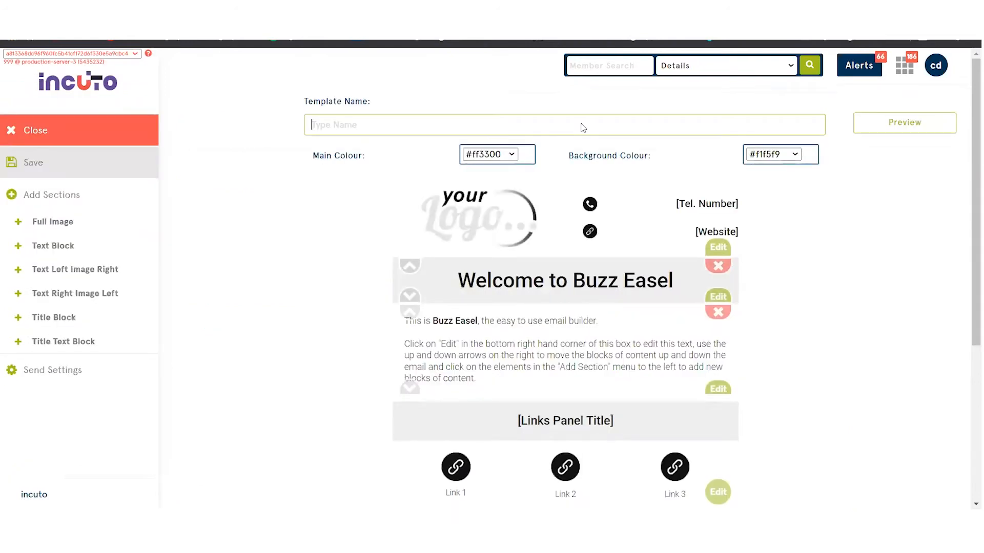
pyautogui.write('New Y')
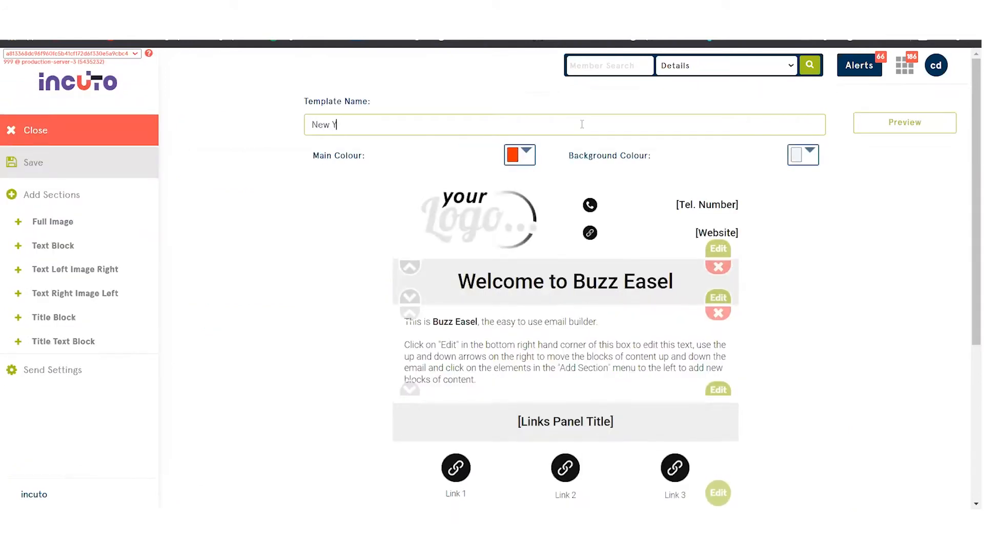
pyautogui.write('ear 2022')
# Change the email's title block text to "Happy New Year!".
pyautogui.scroll(-1, 717, 228)
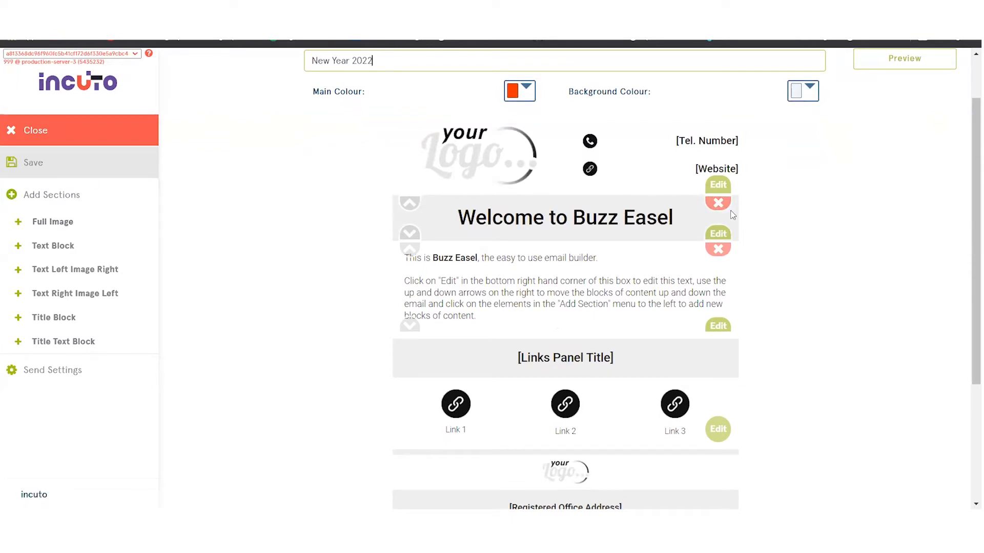
pyautogui.click(718, 234)
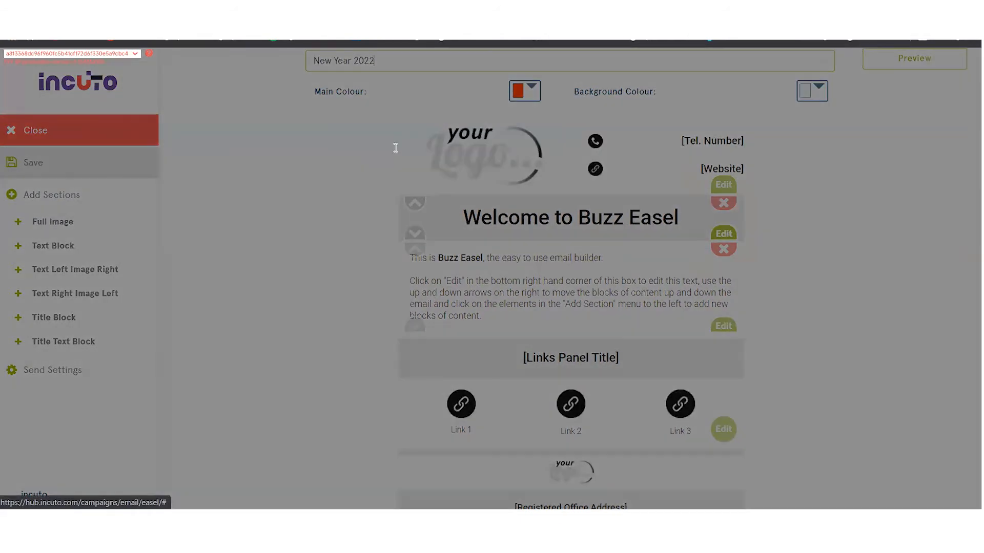
pyautogui.write('Happ')
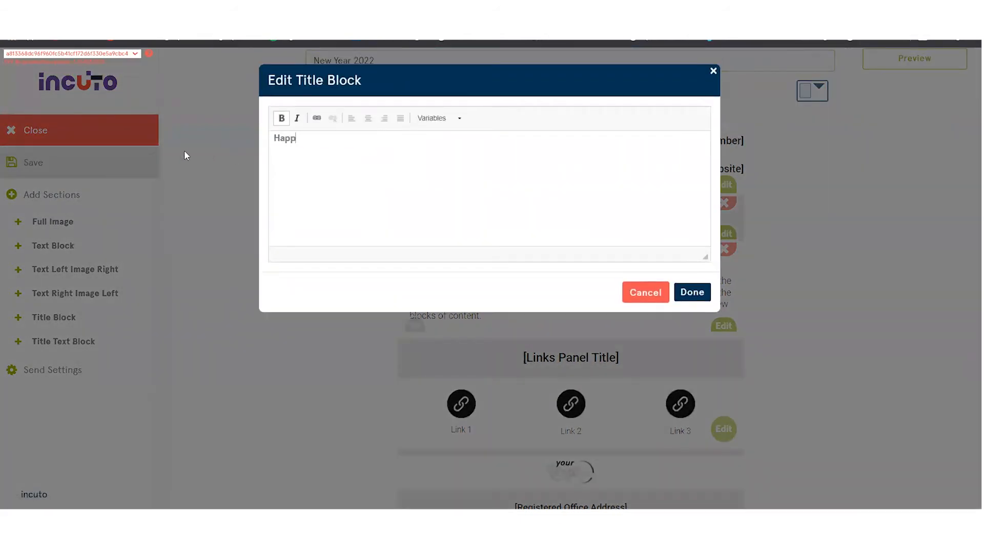
pyautogui.write('y New Ya')
pyautogui.press('BackSpace')
pyautogui.write('ear!')
pyautogui.click(696, 292)
# Replace the default article block text with the copied New Year loan message.
pyautogui.click(727, 325)
pyautogui.moveTo(571, 204); pyautogui.dragTo(254, 134)
pyautogui.press('BackSpace')
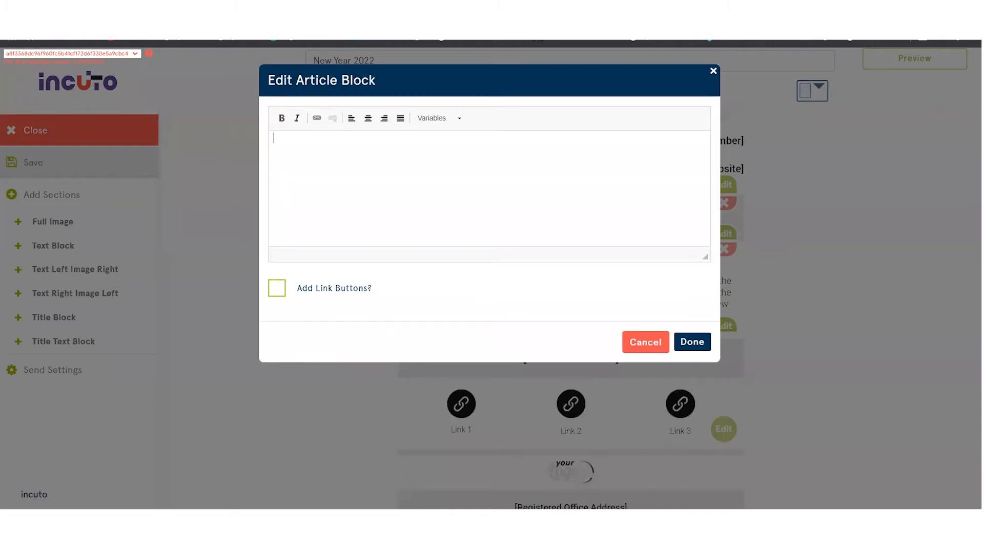
pyautogui.hotkey('ctrl', 'v')
# Replace the "[add first name]" placeholder in the greeting with the FirstName variable.
pyautogui.scroll(3, 425, 182)
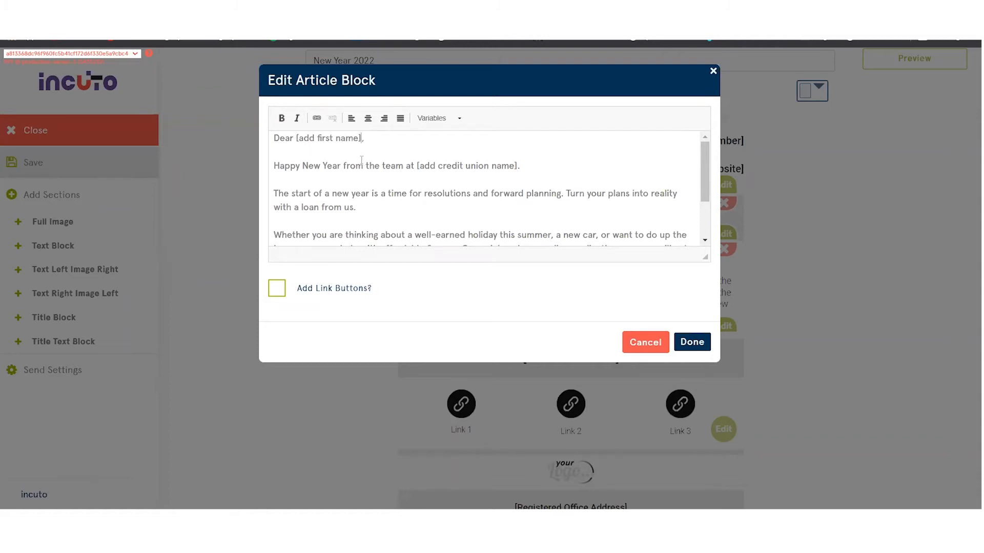
pyautogui.press('BackSpace')
pyautogui.press('BackSpace')
pyautogui.press('BackSpace')
pyautogui.press('BackSpace')
pyautogui.press('BackSpace')
pyautogui.press('BackSpace')
pyautogui.press('BackSpace')
pyautogui.click(450, 121)
pyautogui.click(433, 164)
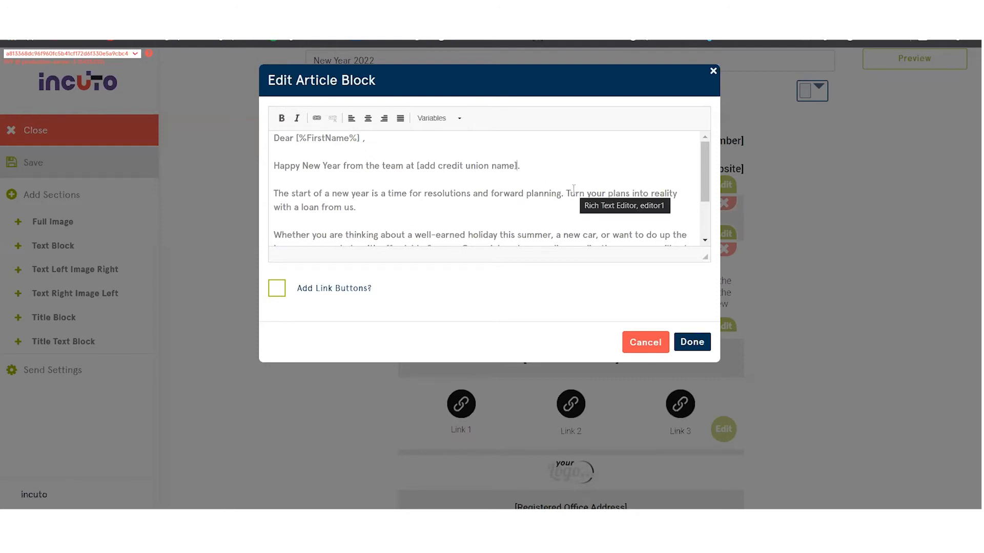
# Replace the "[add credit union name]" placeholder with "Incuto" and apply the article block changes.
pyautogui.press('BackSpace')
pyautogui.press('BackSpace')
pyautogui.press('BackSpace')
pyautogui.press('BackSpace')
pyautogui.press('BackSpace')
pyautogui.press('BackSpace')
pyautogui.press('BackSpace')
pyautogui.press('BackSpace')
pyautogui.press('BackSpace')
pyautogui.press('BackSpace')
pyautogui.press('BackSpace')
pyautogui.press('BackSpace')
pyautogui.press('BackSpace')
pyautogui.press('BackSpace')
pyautogui.press('BackSpace')
pyautogui.press('BackSpace')
pyautogui.press('BackSpace')
pyautogui.press('BackSpace')
pyautogui.press('BackSpace')
pyautogui.press('BackSpace')
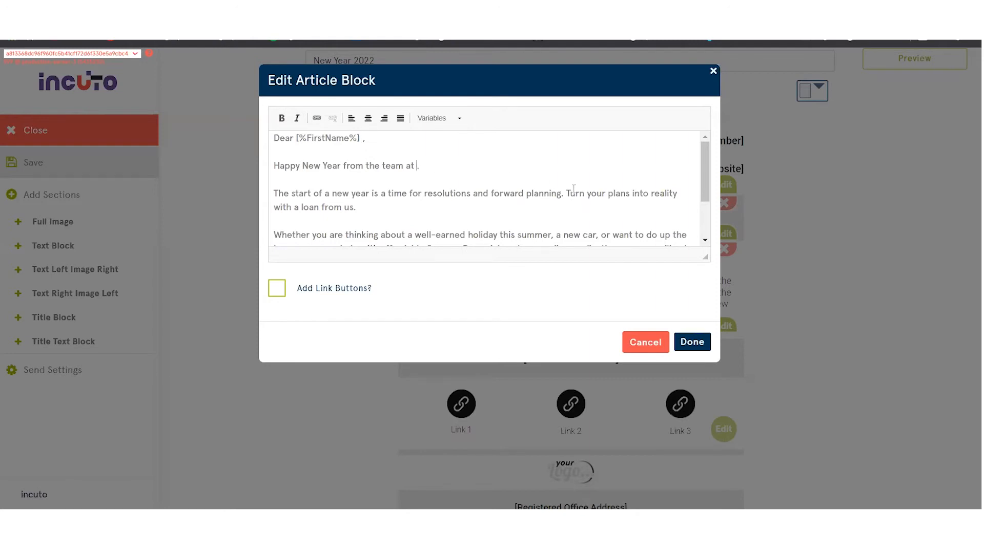
pyautogui.write('Incuto')
pyautogui.click(705, 240)
pyautogui.scroll(-3, 705, 240)
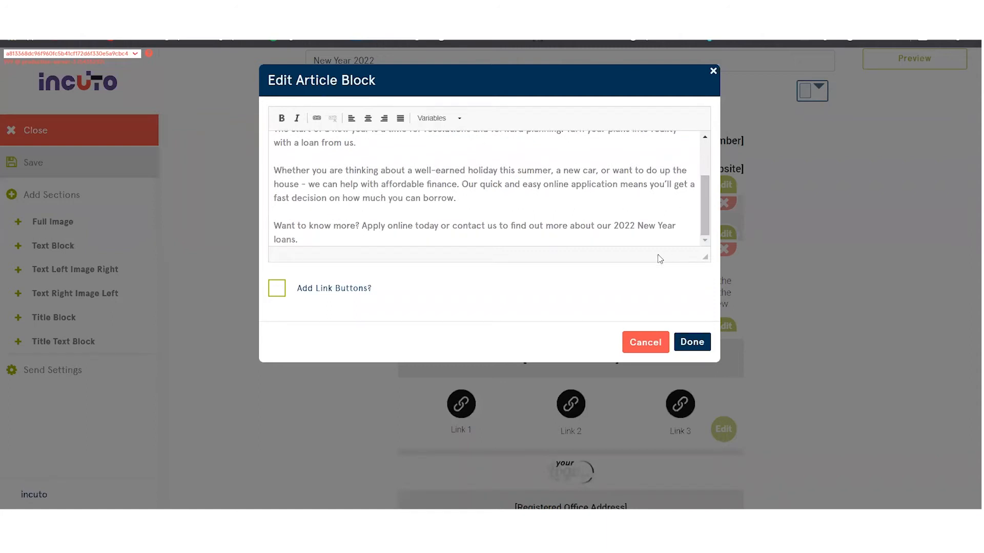
pyautogui.click(690, 341)
# Add a link button labelled "Apply for a Loan" with the URL Loans.com to the article block and apply it.
pyautogui.scroll(-1, 650, 297)
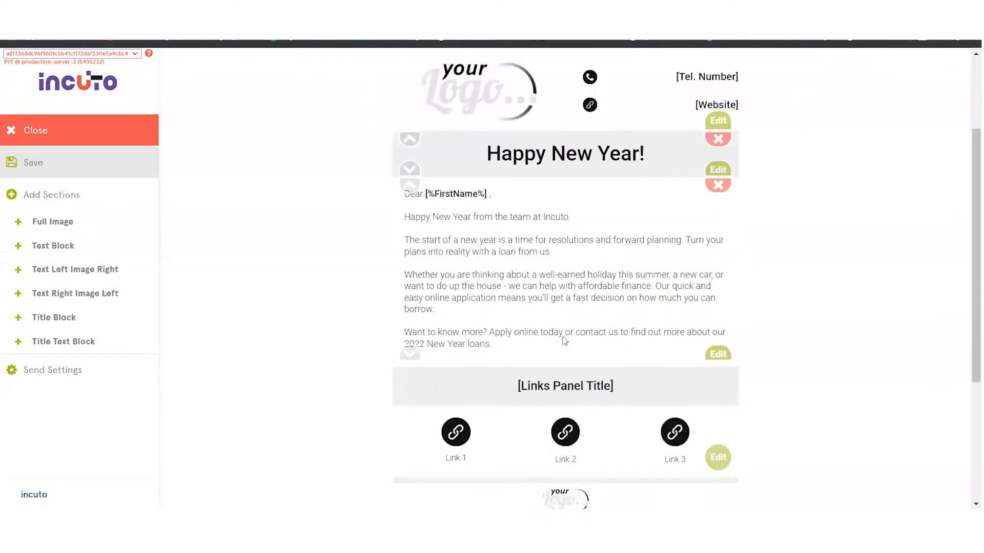
pyautogui.click(716, 354)
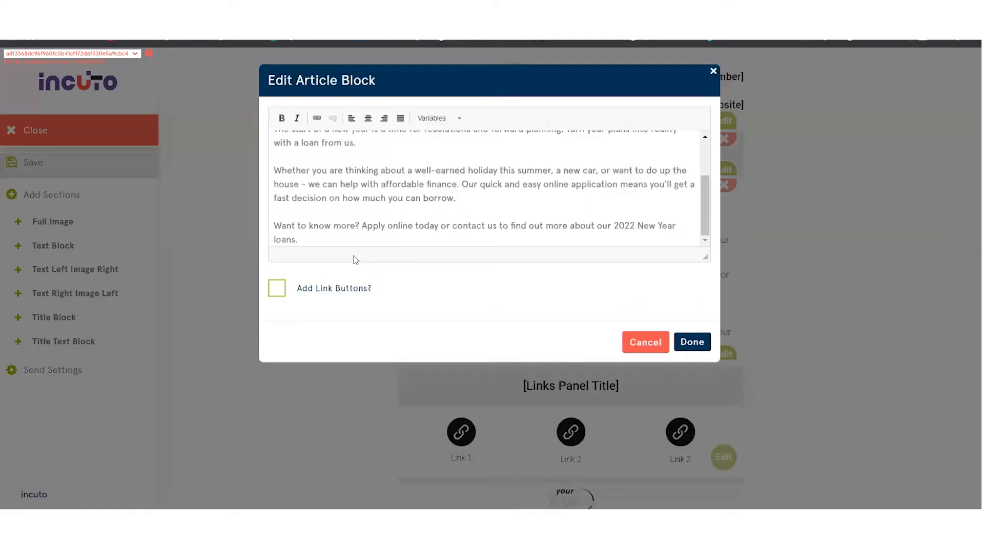
pyautogui.click(277, 290)
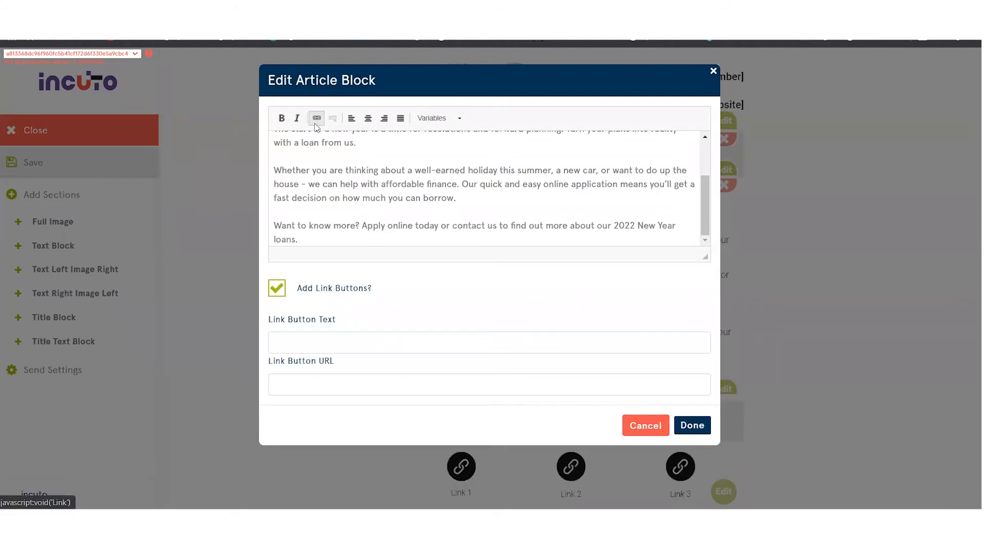
pyautogui.click(379, 348)
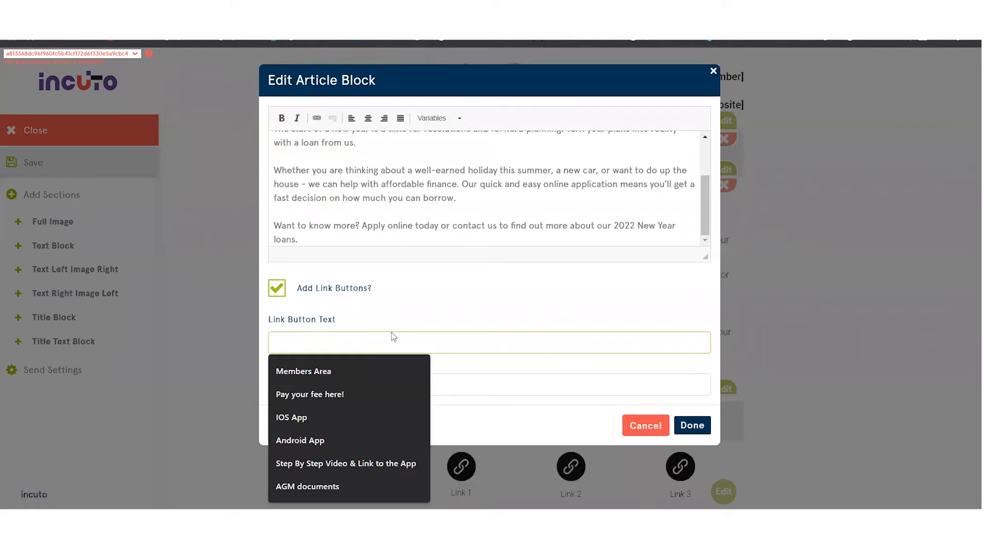
pyautogui.write('Apply for a Loan')
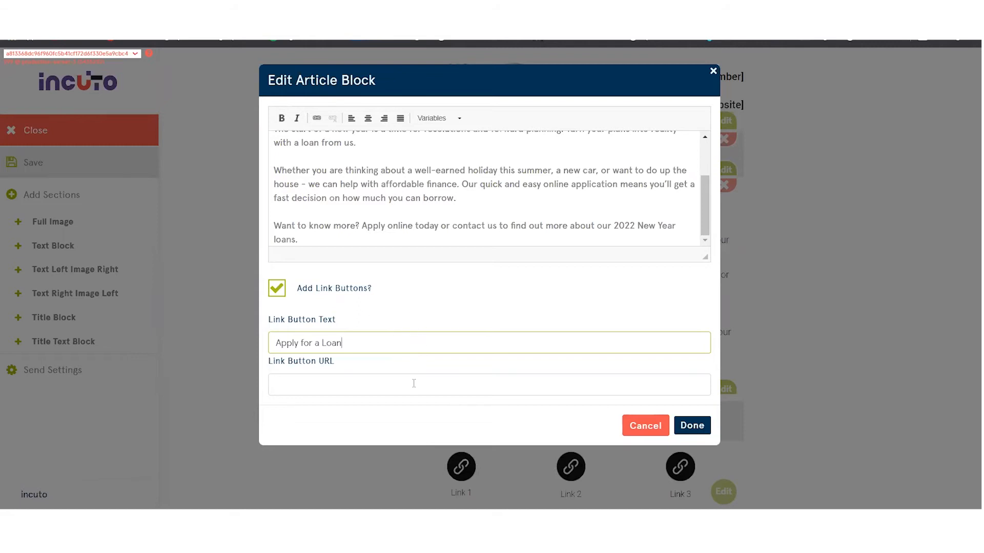
pyautogui.click(413, 384)
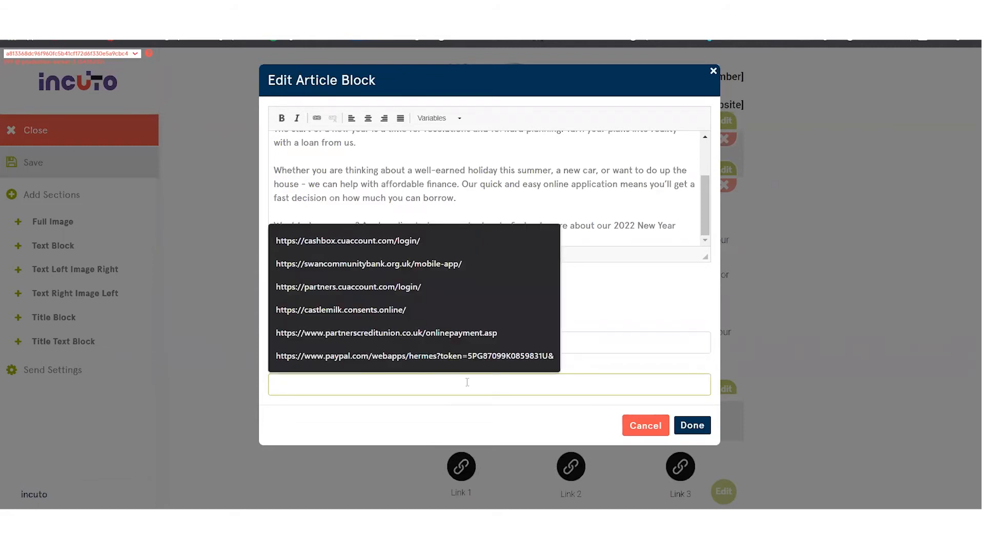
pyautogui.write('Loans.com')
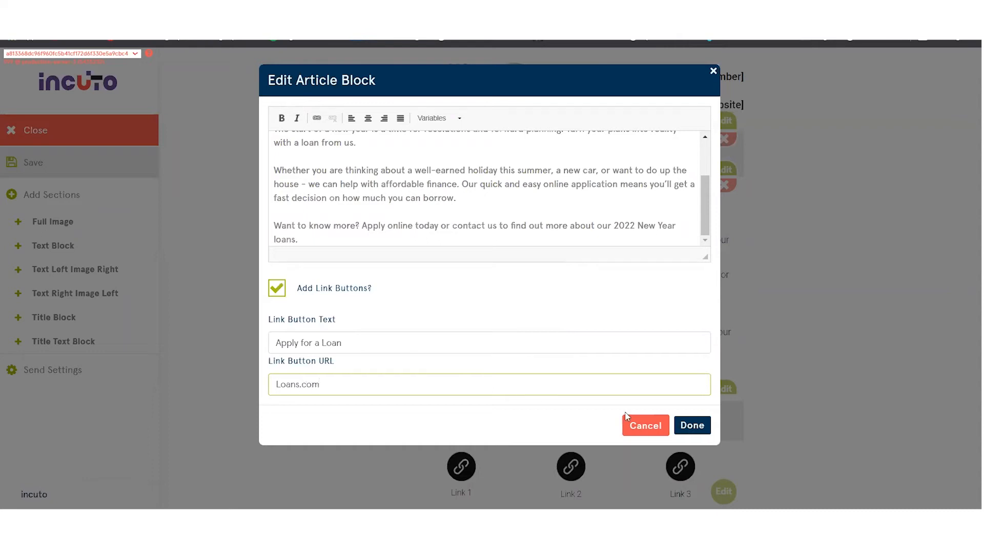
pyautogui.click(690, 425)
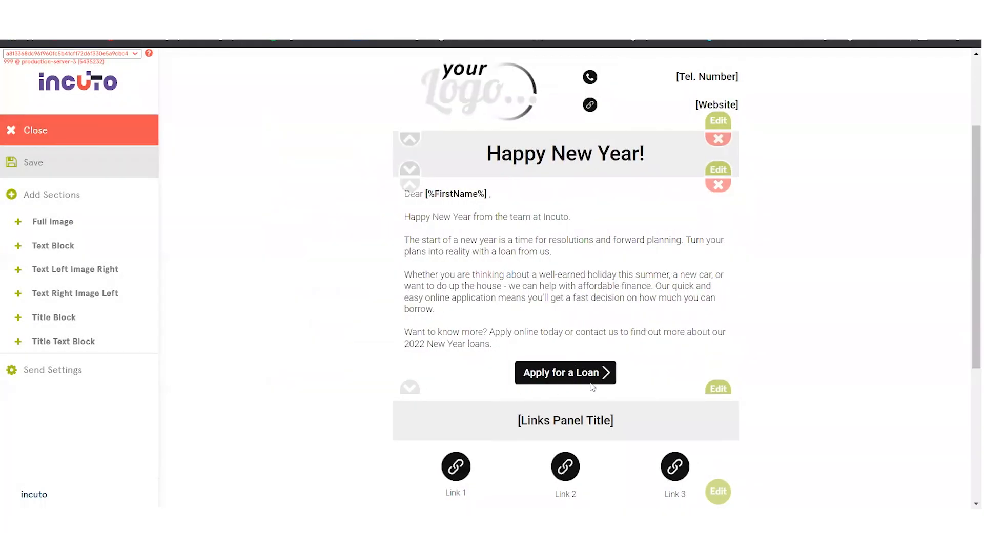
# Add a full image section to the email below the article block.
pyautogui.scroll(-1, 611, 308)
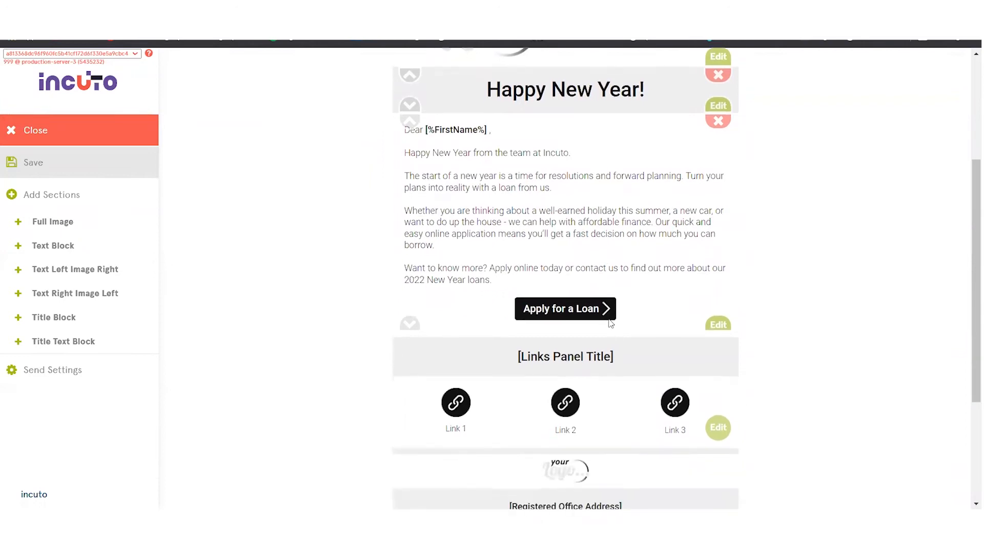
pyautogui.scroll(1, 613, 324)
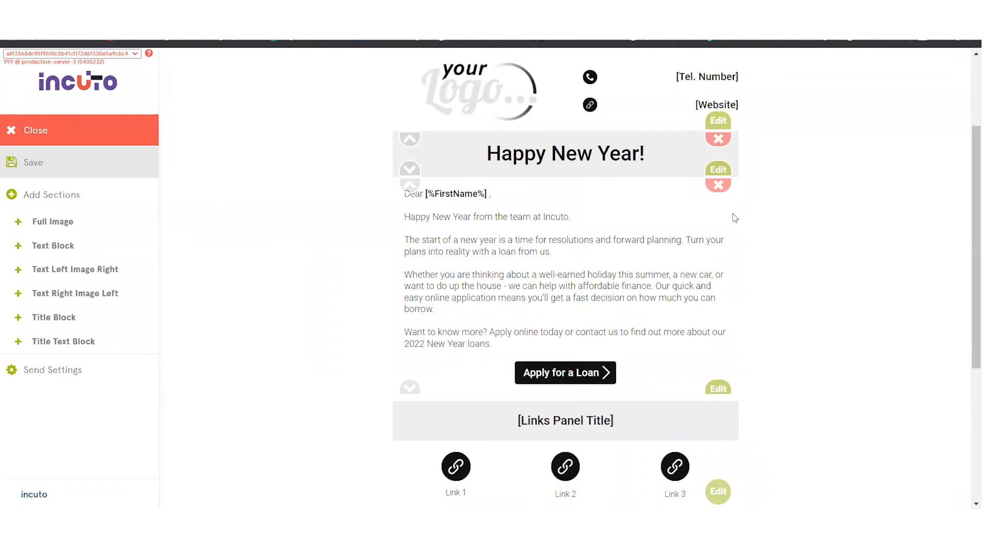
pyautogui.scroll(-1, 666, 356)
pyautogui.scroll(2, 683, 351)
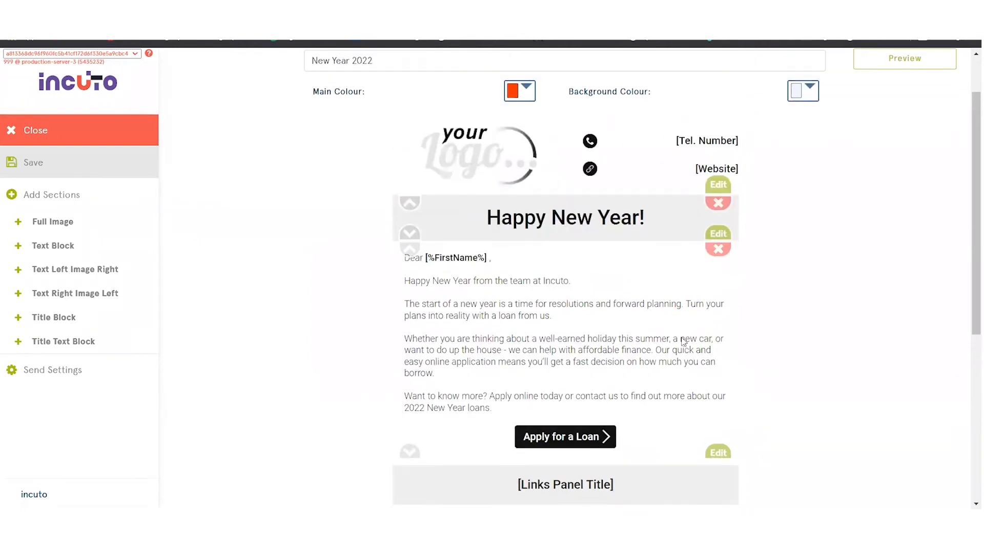
pyautogui.click(70, 225)
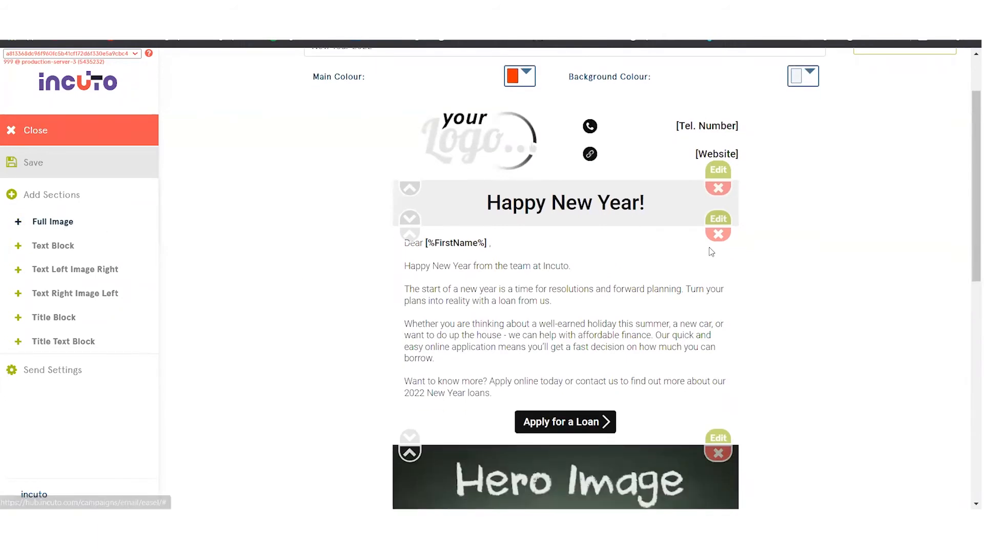
pyautogui.scroll(-5, 710, 251)
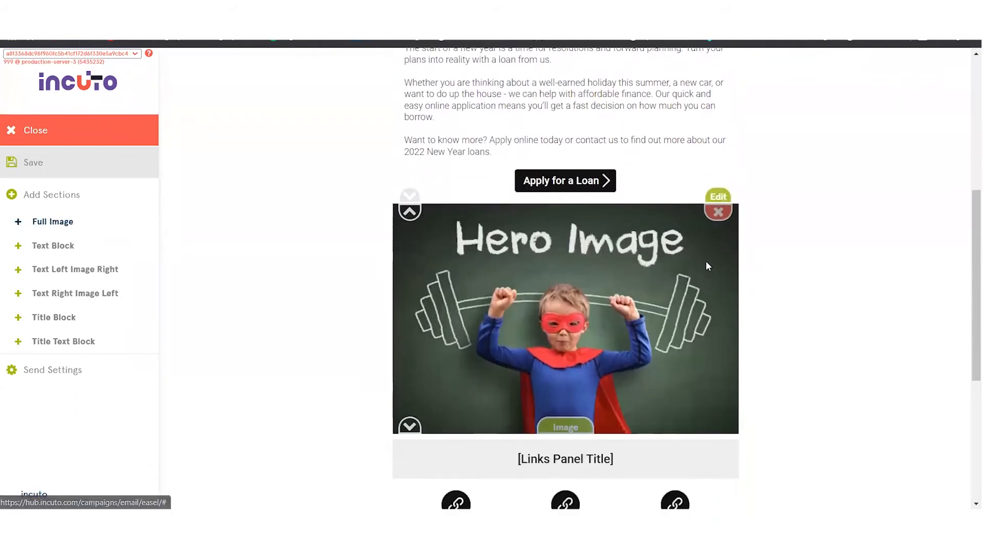
# Replace the placeholder hero image with the 2022 fireworks picture from the image library.
pyautogui.click(580, 429)
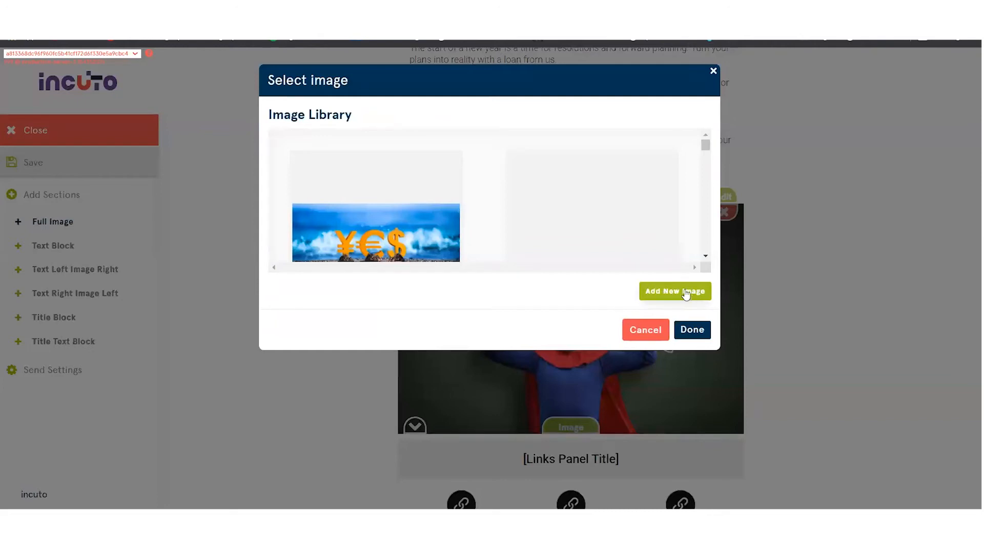
pyautogui.click(705, 197)
pyautogui.scroll(-3, 706, 197)
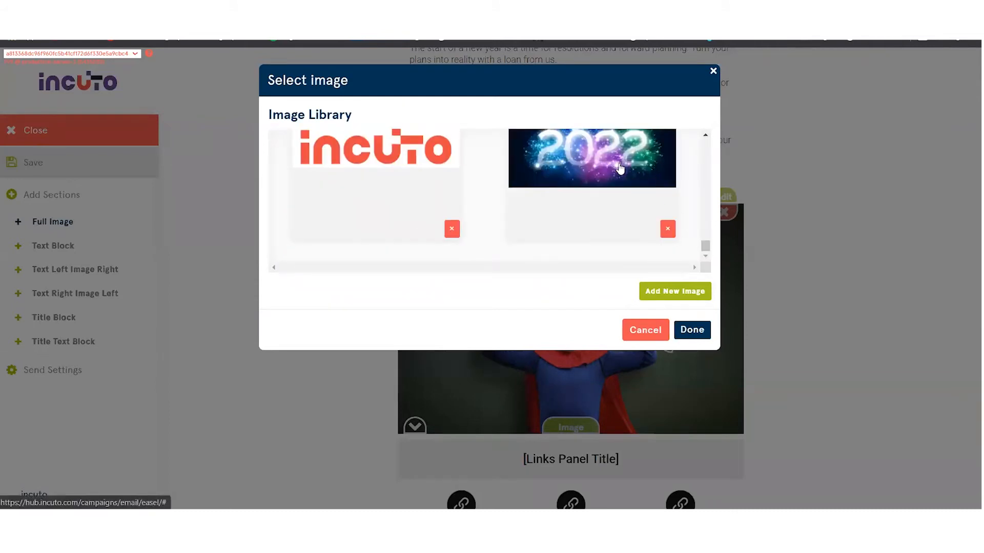
pyautogui.click(620, 168)
pyautogui.scroll(2, 861, 252)
pyautogui.scroll(3, 866, 250)
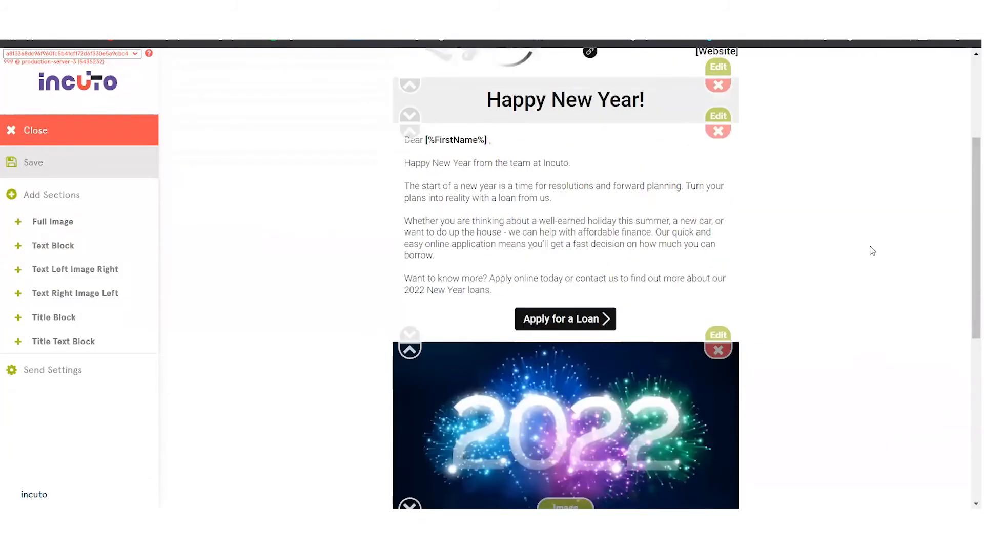
# Preview the email from header to image, return to editing, and look at the main colour palette.
pyautogui.scroll(-2, 870, 249)
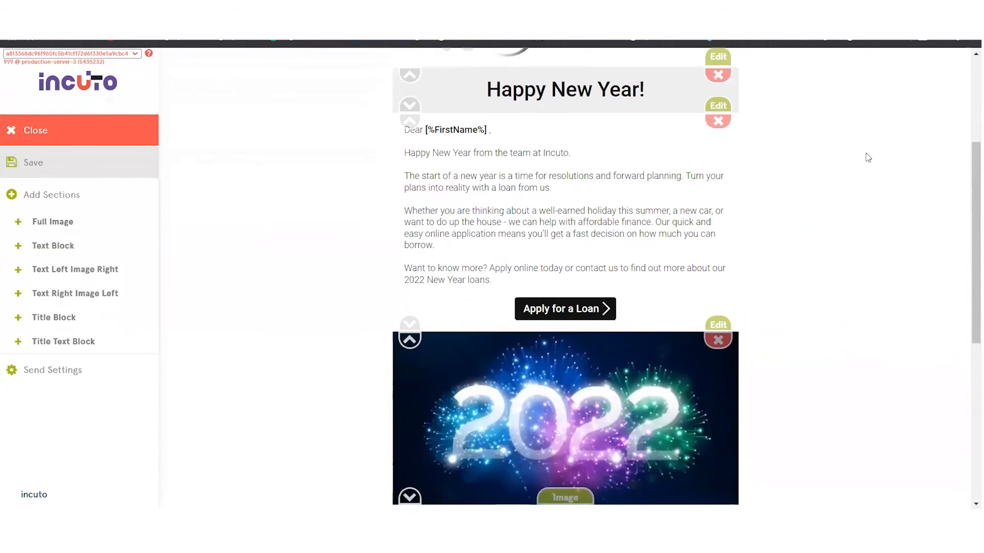
pyautogui.scroll(4, 869, 160)
pyautogui.click(897, 128)
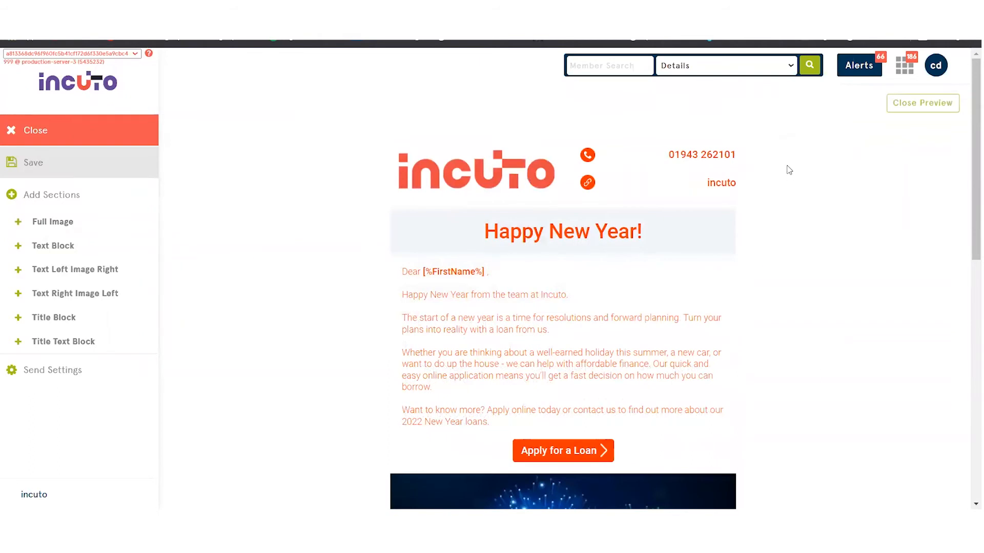
pyautogui.scroll(-1, 806, 187)
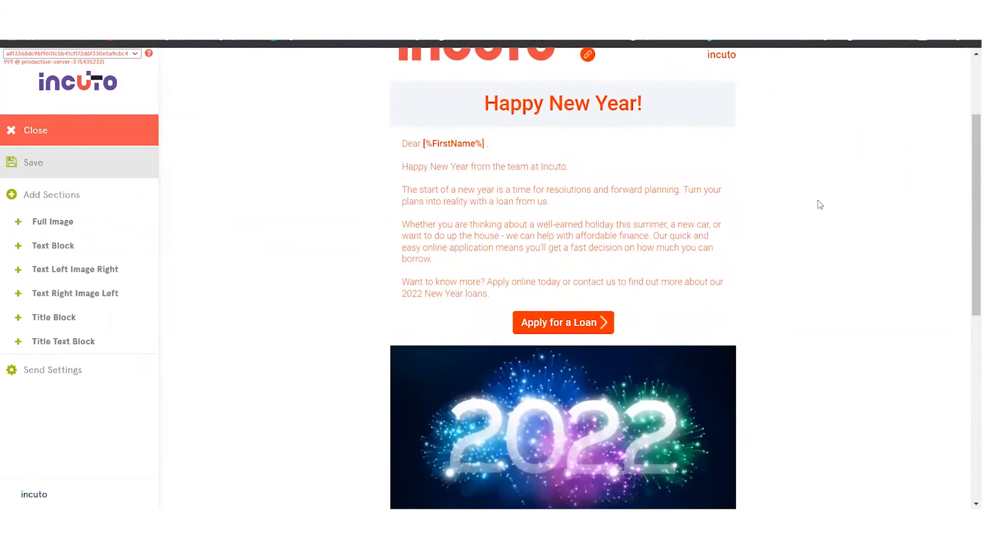
pyautogui.scroll(1, 912, 103)
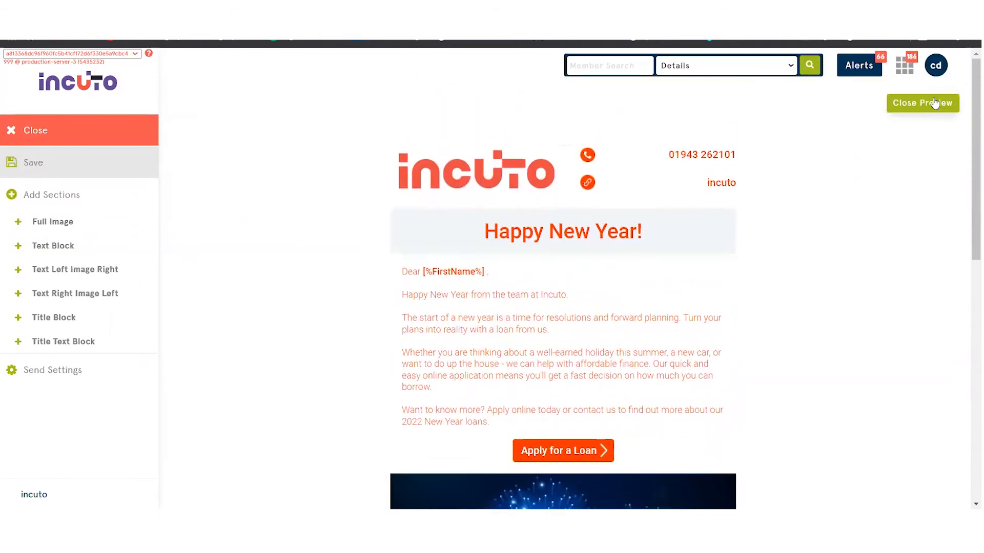
pyautogui.click(934, 103)
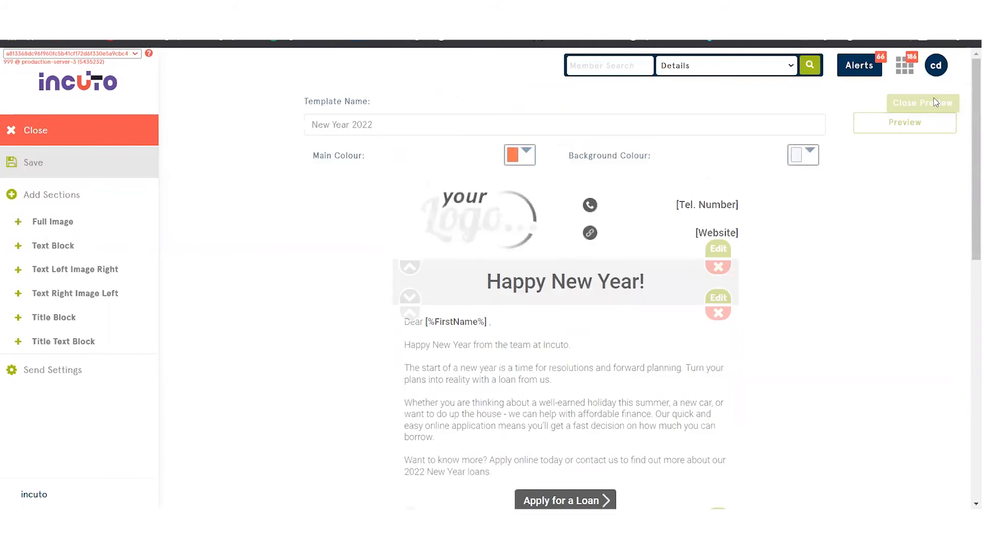
pyautogui.click(524, 156)
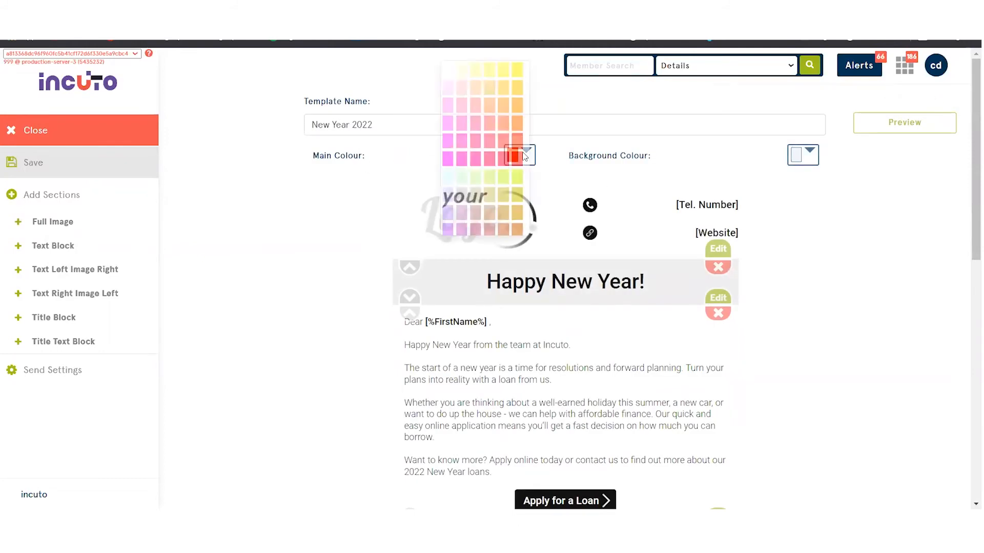
pyautogui.click(358, 173)
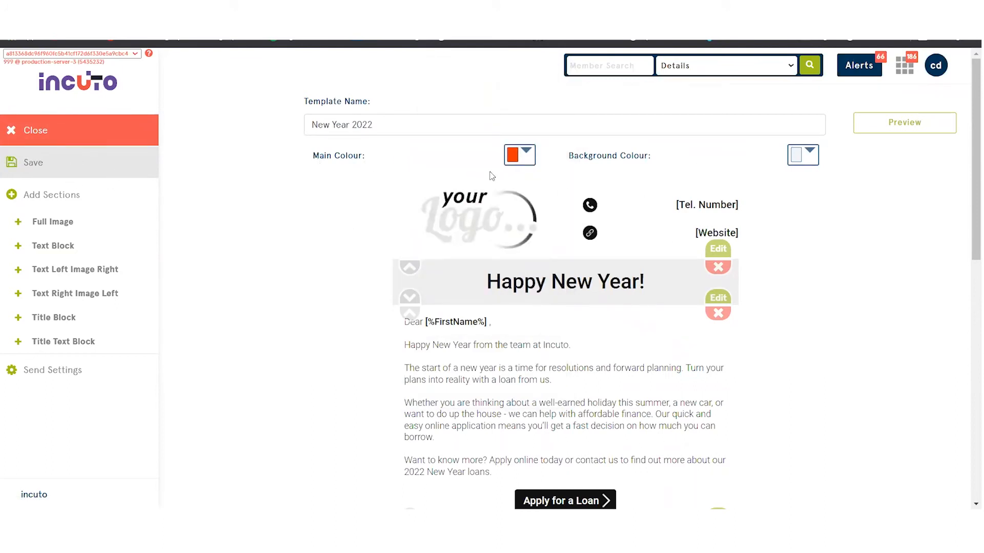
# Save the New Year 2022 template and close the editor to return to the email template list.
pyautogui.click(70, 170)
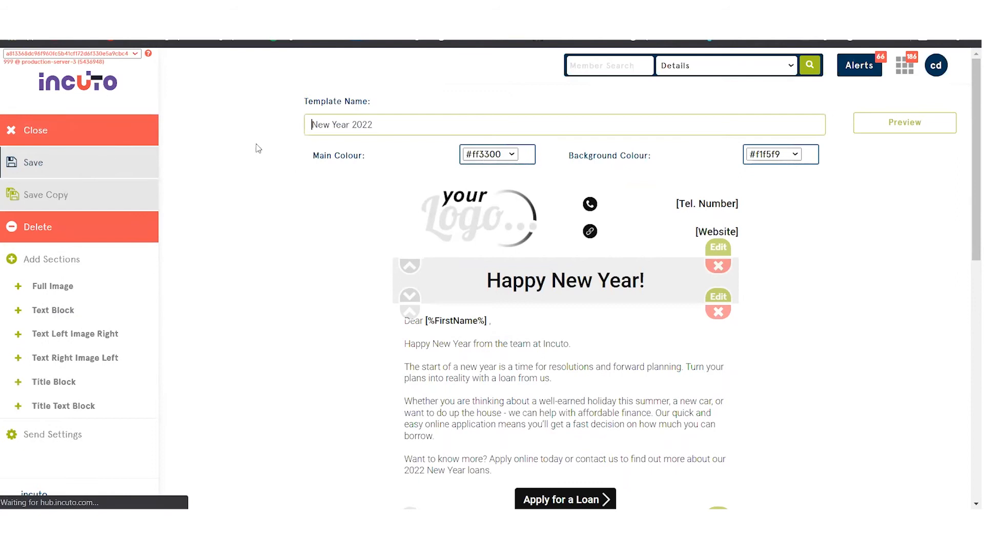
pyautogui.click(100, 129)
pyautogui.click(556, 188)
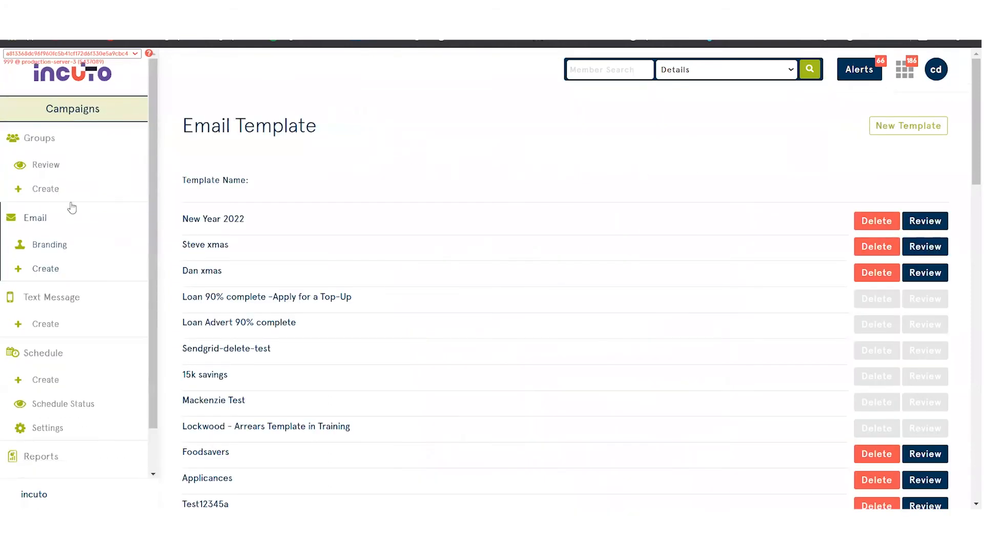
# Create a new campaign in the send schedule and name it "New Year 2022".
pyautogui.click(67, 343)
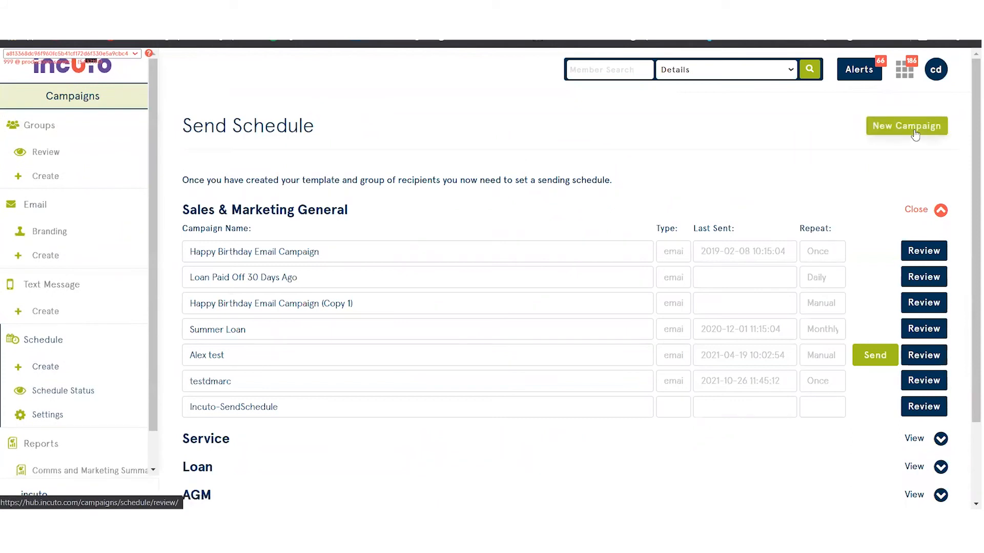
pyautogui.click(915, 135)
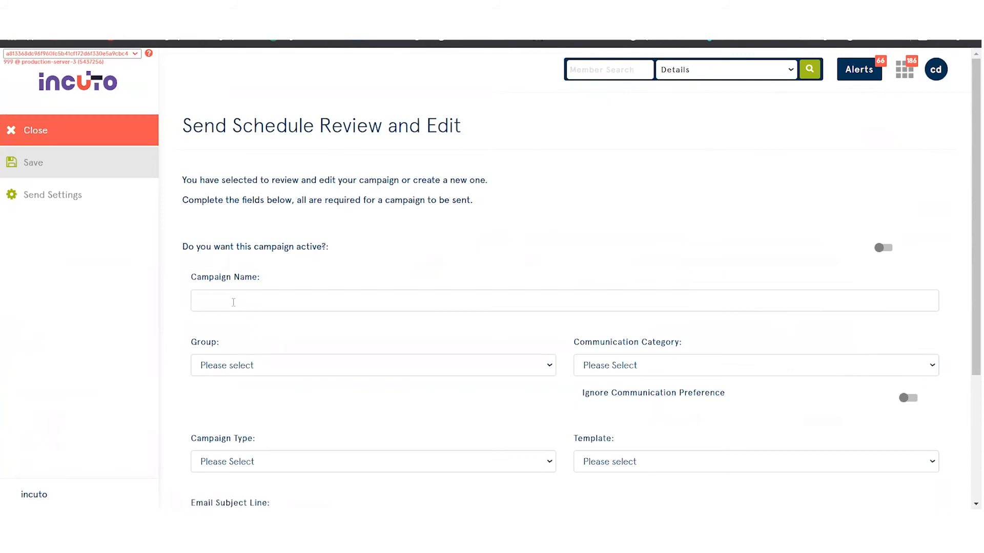
pyautogui.click(259, 301)
pyautogui.write('New Year')
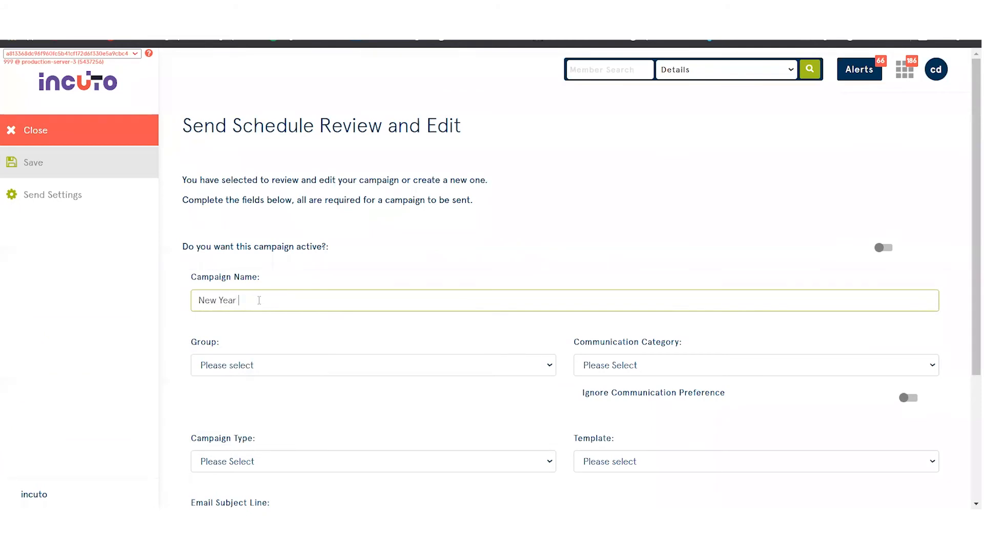
pyautogui.write(' 2022')
# Assign the "Active members 123" group and the "Sales & Marketing General" communication category to the campaign.
pyautogui.scroll(-1, 340, 318)
pyautogui.click(337, 303)
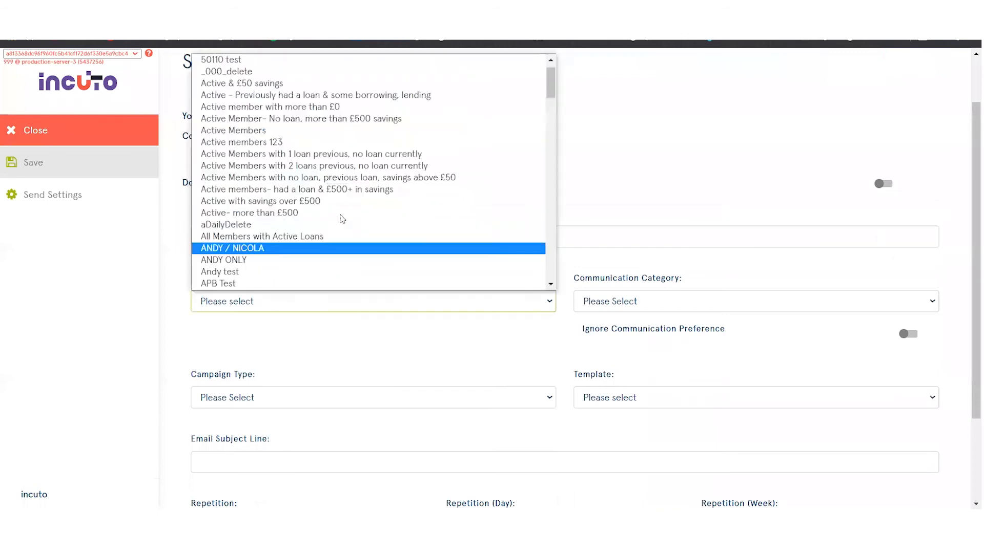
pyautogui.click(290, 144)
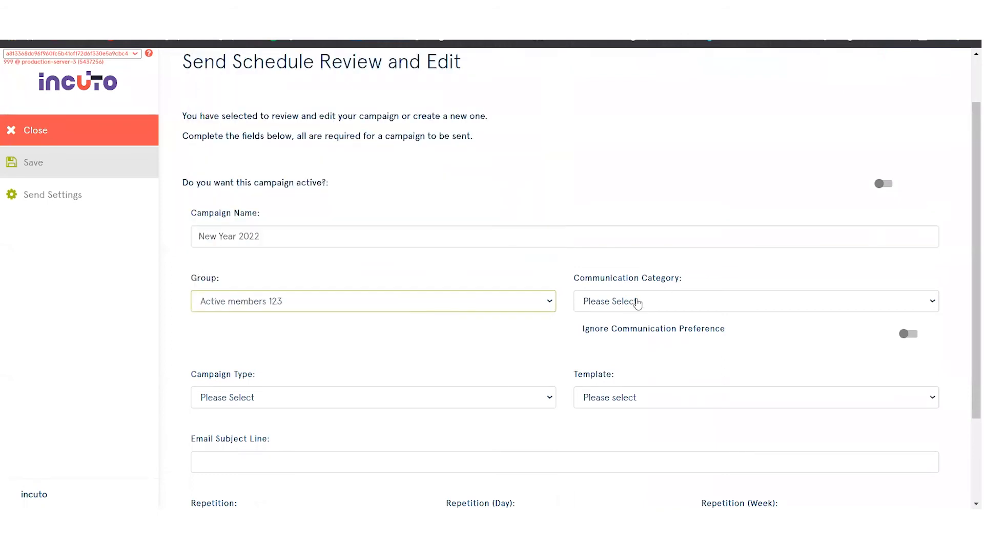
pyautogui.click(652, 308)
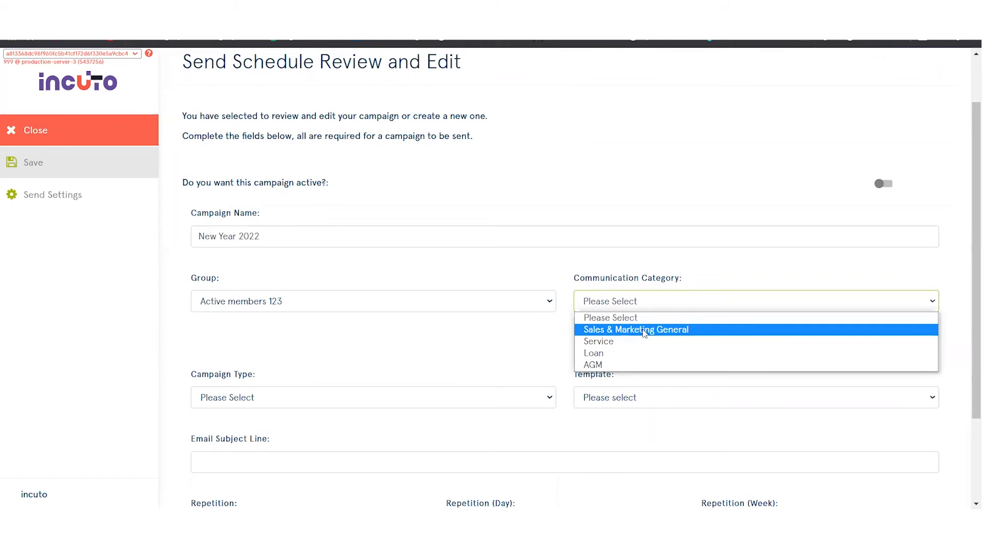
pyautogui.click(644, 331)
# Set the campaign type to Email and choose the "New Year 2022" template for the campaign.
pyautogui.scroll(-1, 298, 318)
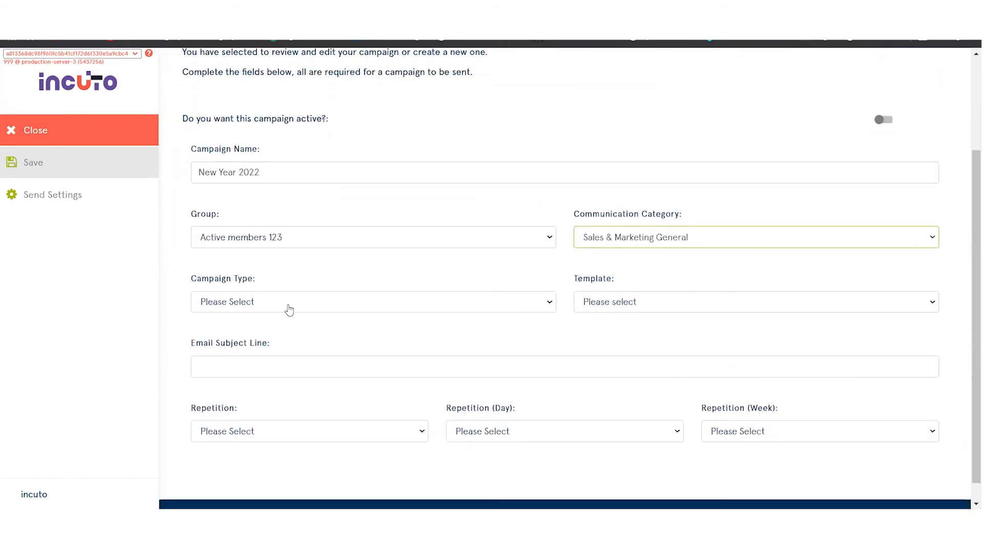
pyautogui.click(265, 308)
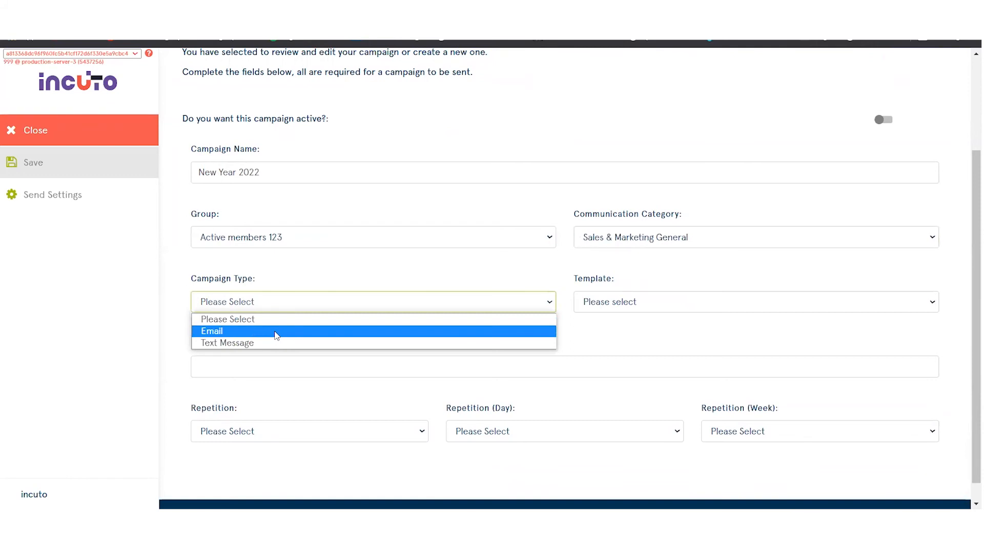
pyautogui.click(277, 333)
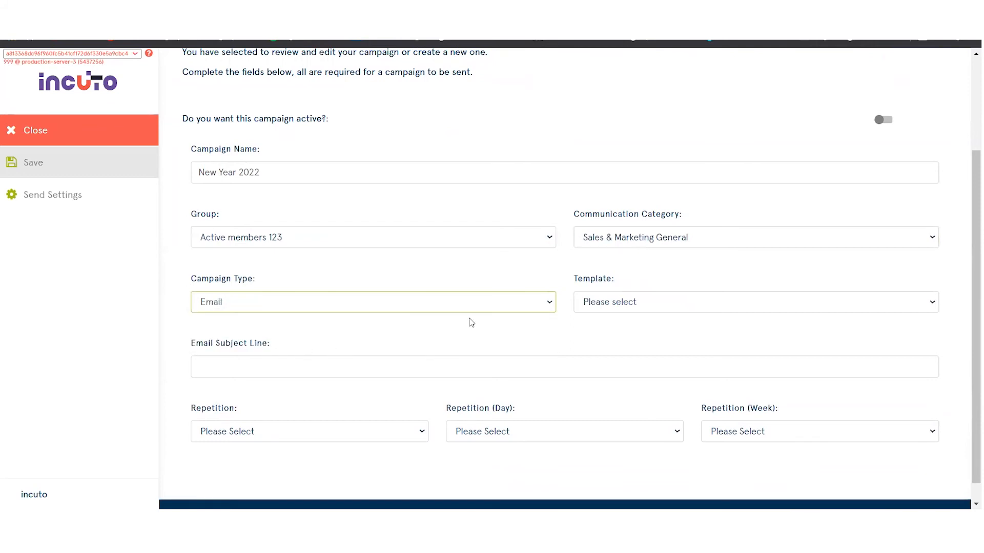
pyautogui.click(619, 306)
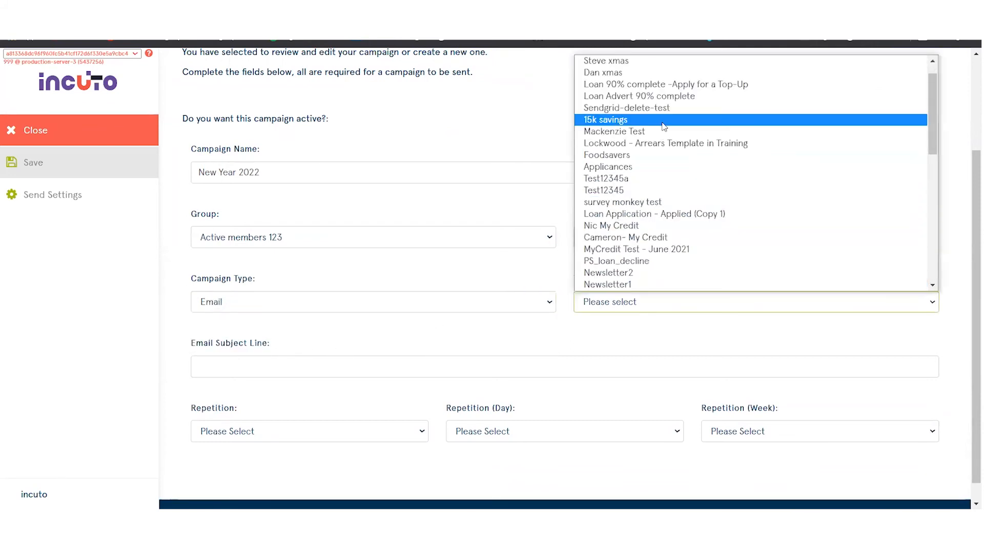
pyautogui.scroll(-4, 736, 183)
pyautogui.scroll(-5, 736, 183)
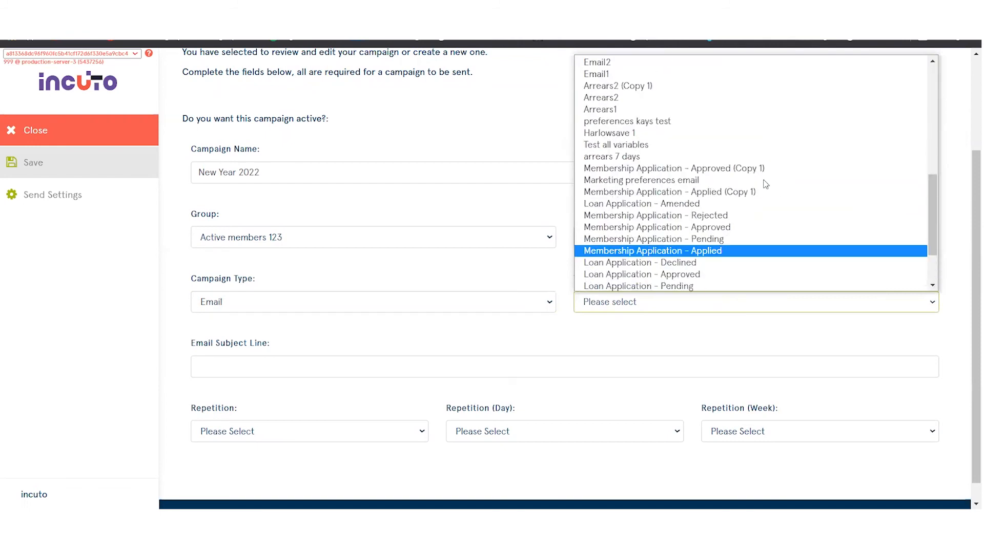
pyautogui.scroll(9, 764, 185)
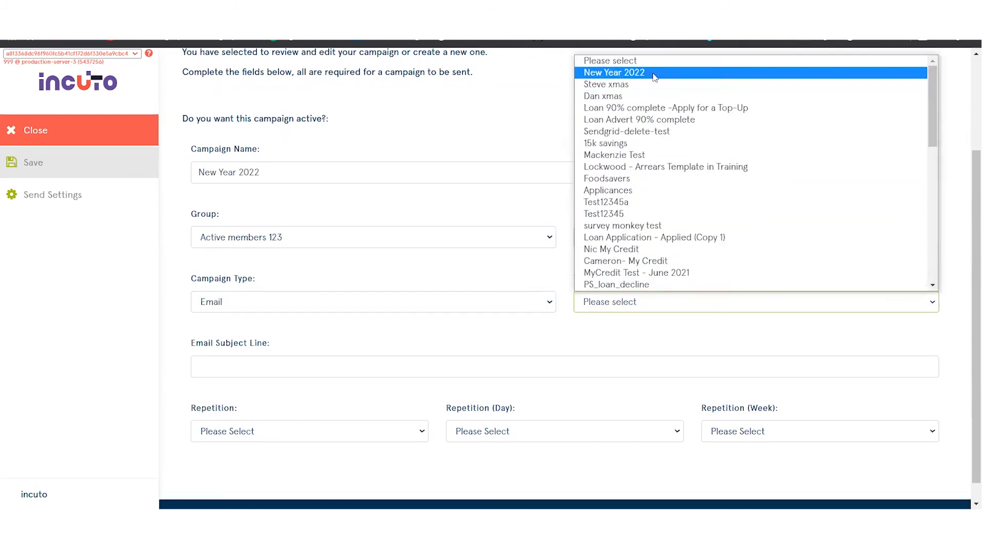
# Enter "How can we help you!" as the campaign's email subject line.
pyautogui.click(280, 362)
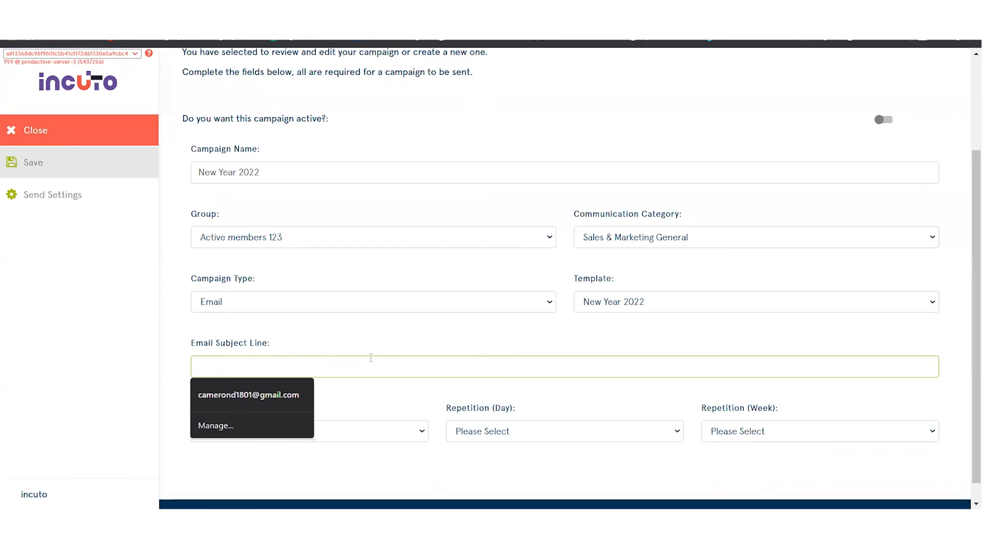
pyautogui.write('How can we help ')
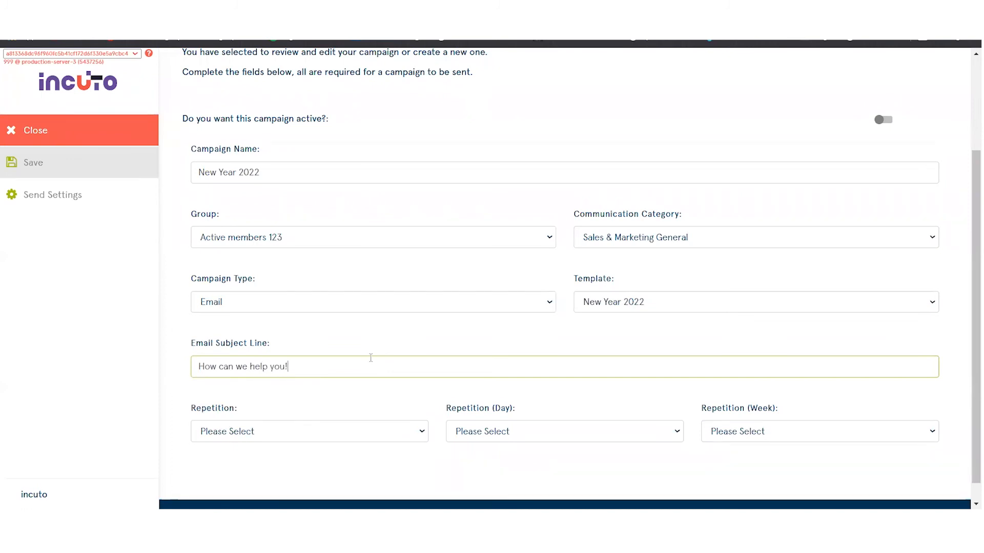
pyautogui.write('you!')
# Set the campaign's repetition to Once with 1-January-2022 as the send date.
pyautogui.scroll(-1, 307, 369)
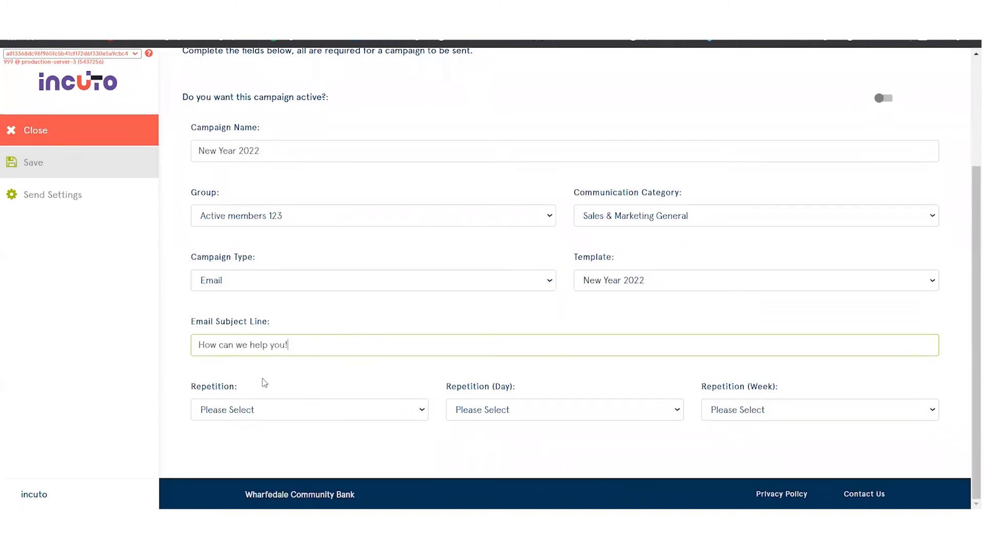
pyautogui.click(244, 415)
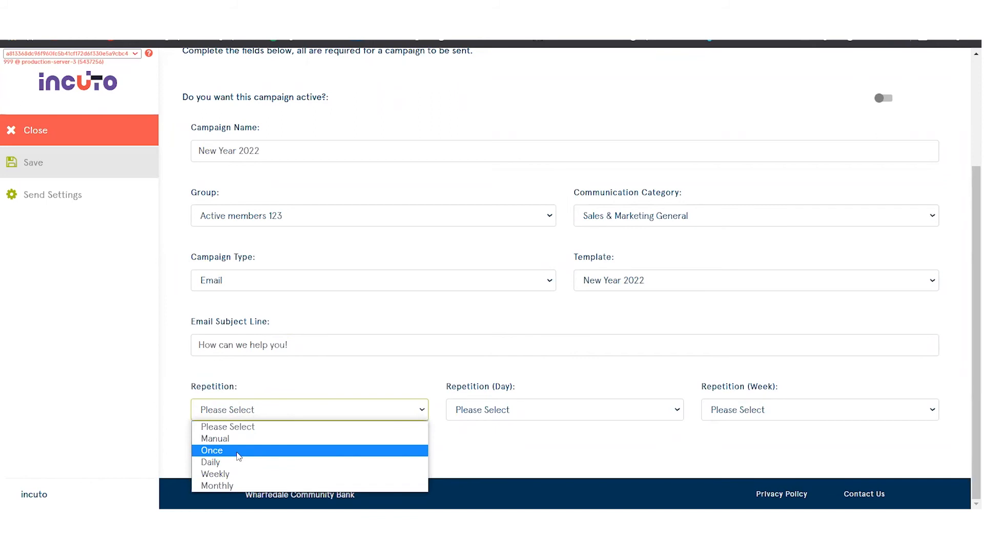
pyautogui.click(239, 450)
pyautogui.scroll(-1, 461, 401)
pyautogui.click(413, 407)
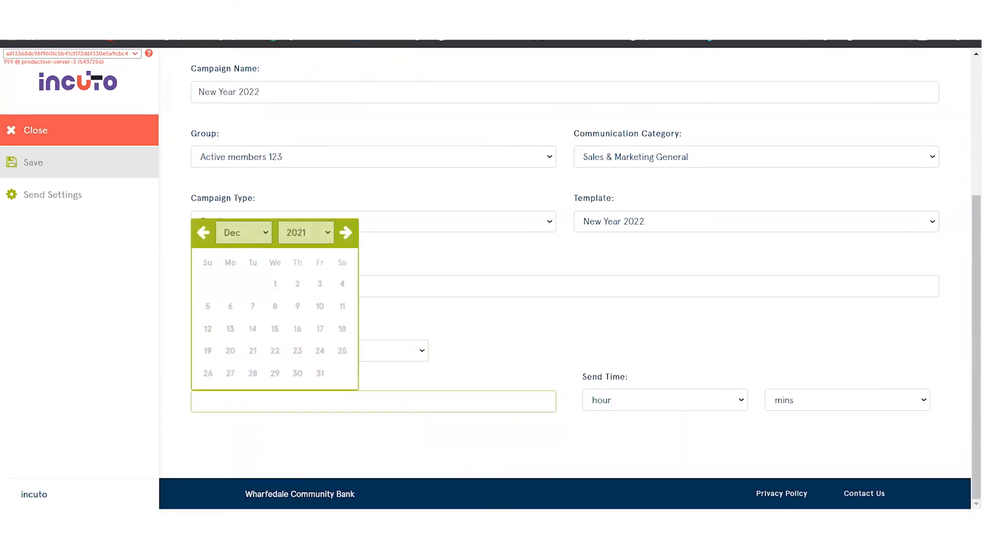
pyautogui.click(244, 233)
pyautogui.click(235, 251)
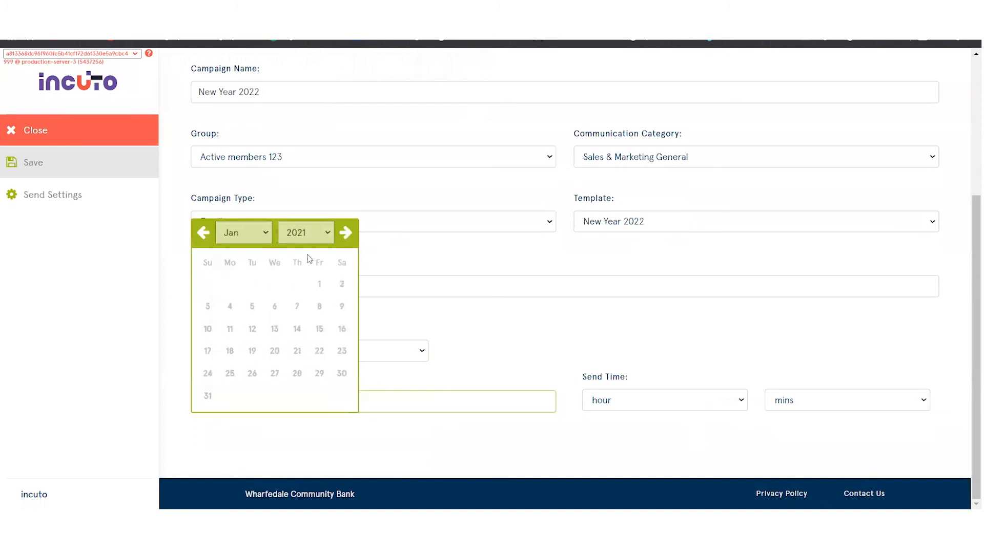
pyautogui.click(307, 233)
pyautogui.click(307, 278)
pyautogui.click(342, 284)
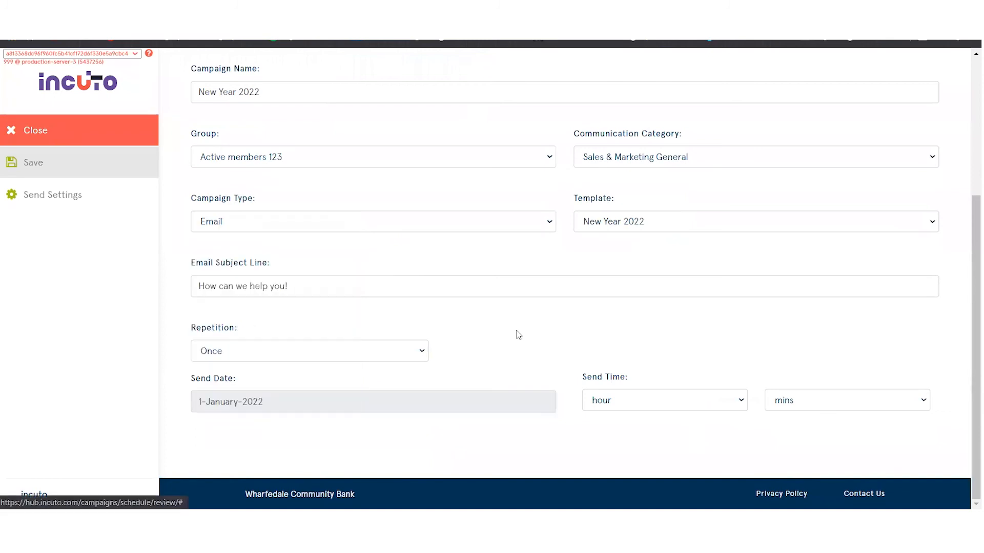
# Set the campaign's send time to 13 hours and 00 minutes.
pyautogui.click(692, 405)
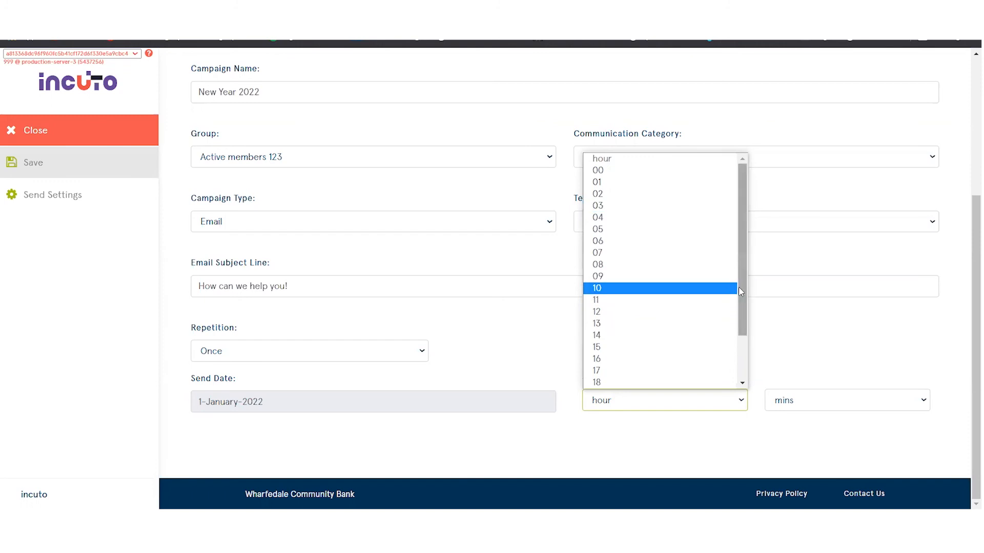
pyautogui.click(621, 328)
pyautogui.click(810, 406)
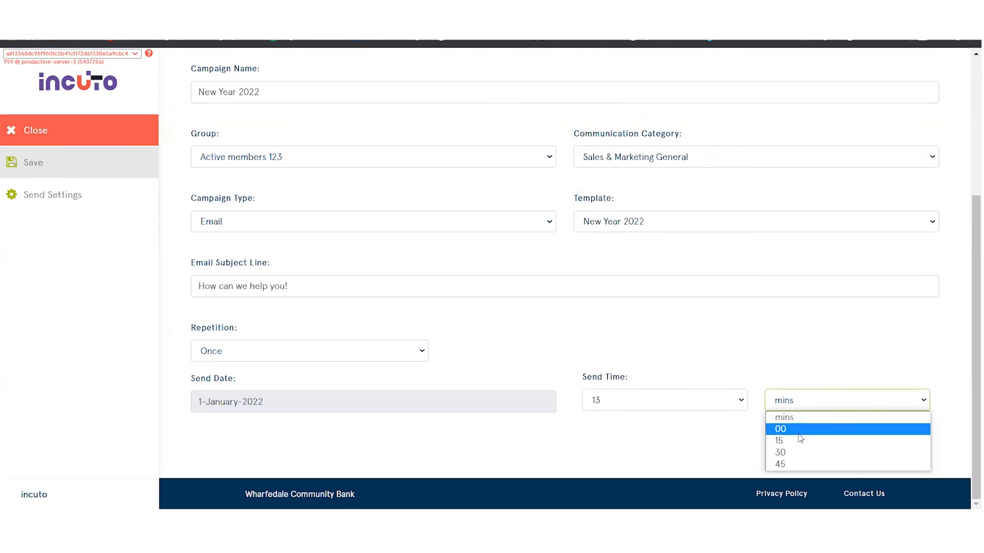
pyautogui.click(799, 432)
# Make the New Year 2022 campaign active and save it.
pyautogui.scroll(4, 718, 213)
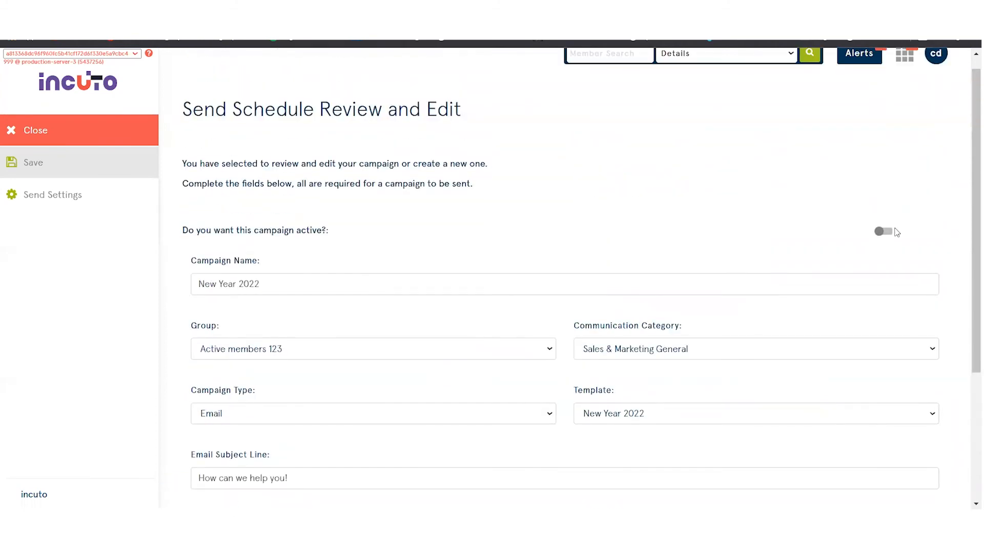
pyautogui.click(883, 232)
pyautogui.click(62, 164)
pyautogui.click(600, 160)
pyautogui.scroll(-4, 633, 195)
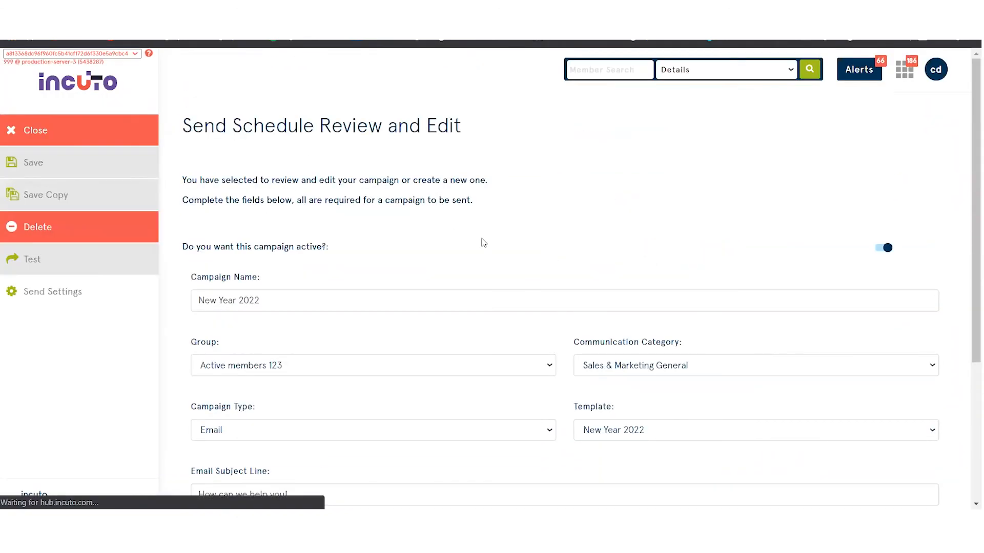
# Look at the campaign's test send options without sending a test, and close the saved campaign.
pyautogui.click(41, 261)
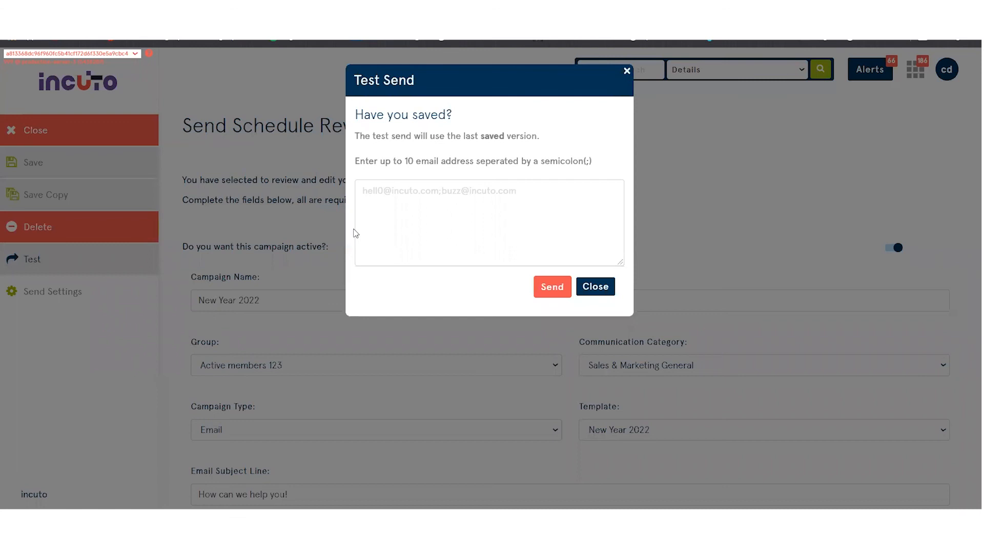
pyautogui.click(266, 171)
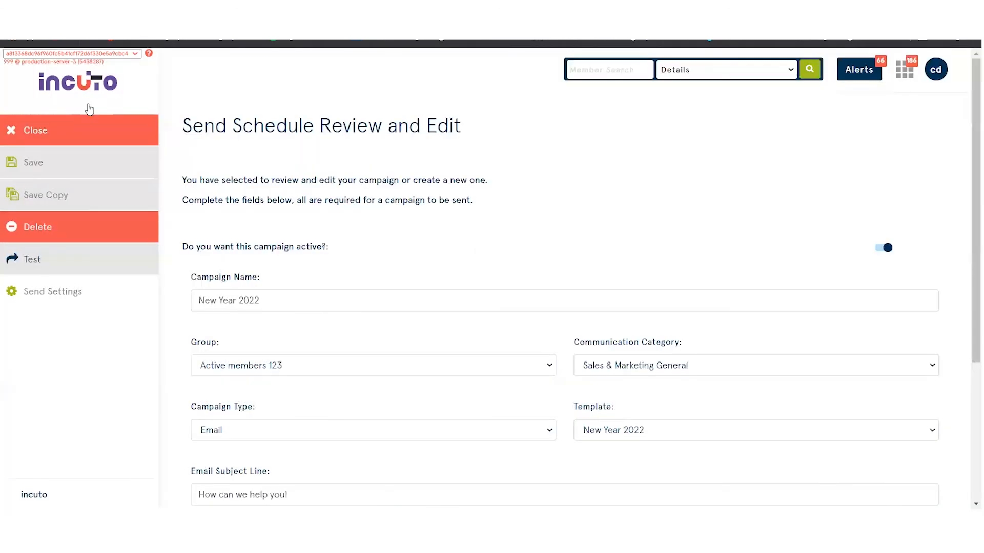
pyautogui.click(66, 134)
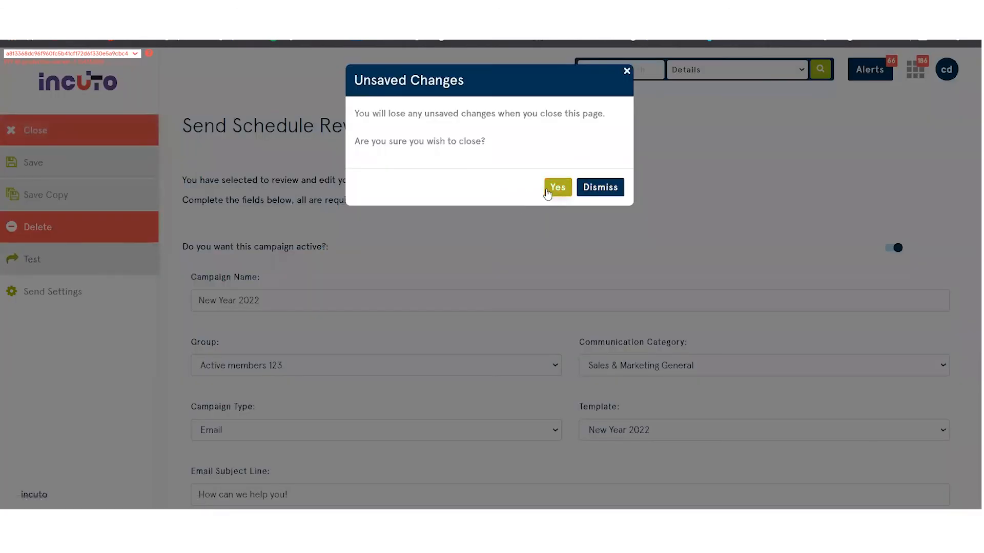
pyautogui.click(556, 188)
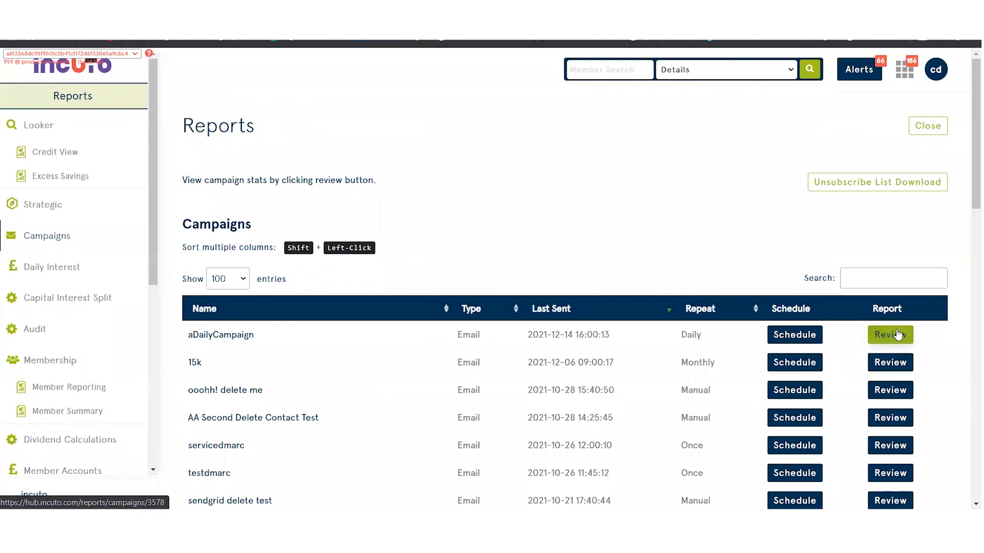
# Open the campaign report for aDailyCampaign and examine its delivery, open and click statistics and recipient events.
pyautogui.click(892, 340)
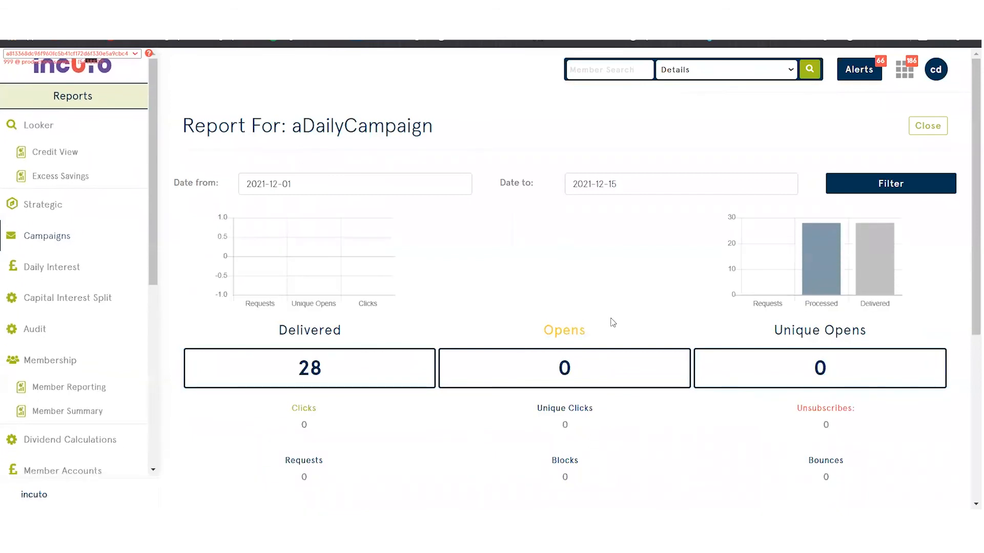
pyautogui.scroll(-1, 599, 313)
pyautogui.scroll(-2, 587, 298)
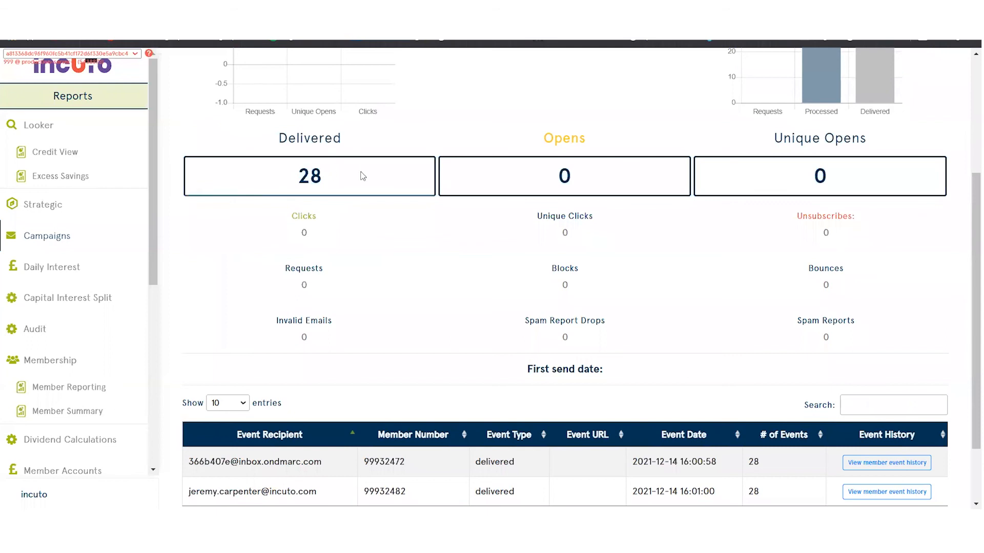
pyautogui.scroll(2, 474, 134)
pyautogui.scroll(1, 474, 134)
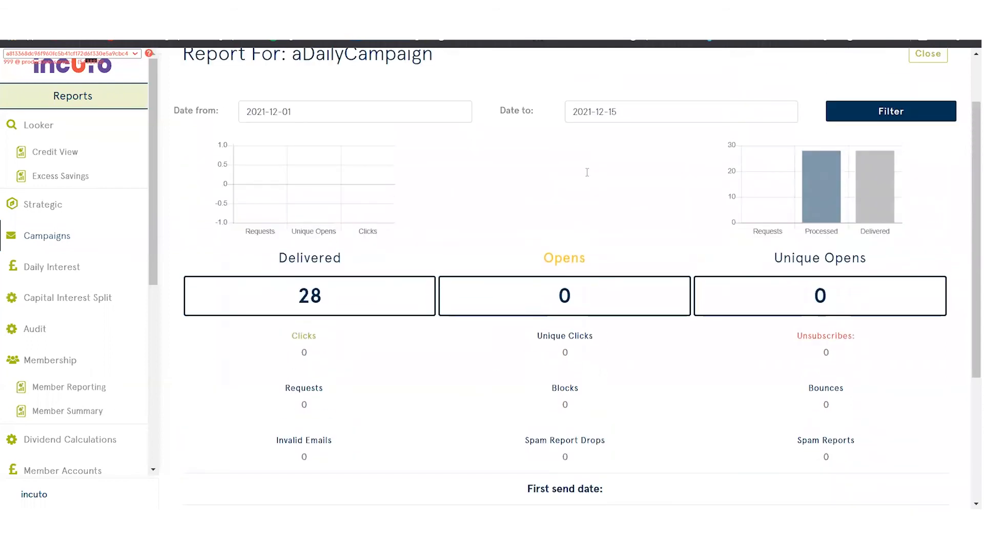
pyautogui.scroll(2, 588, 172)
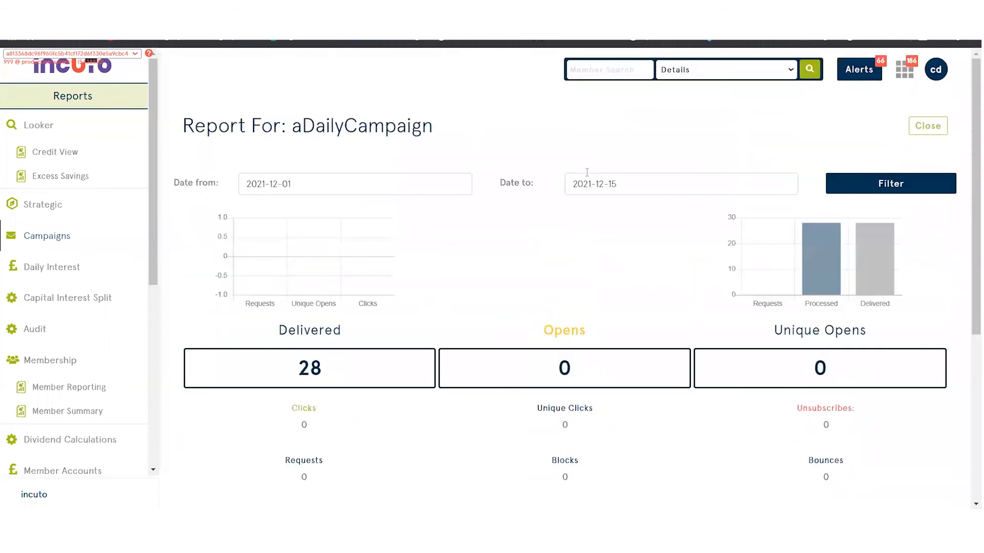